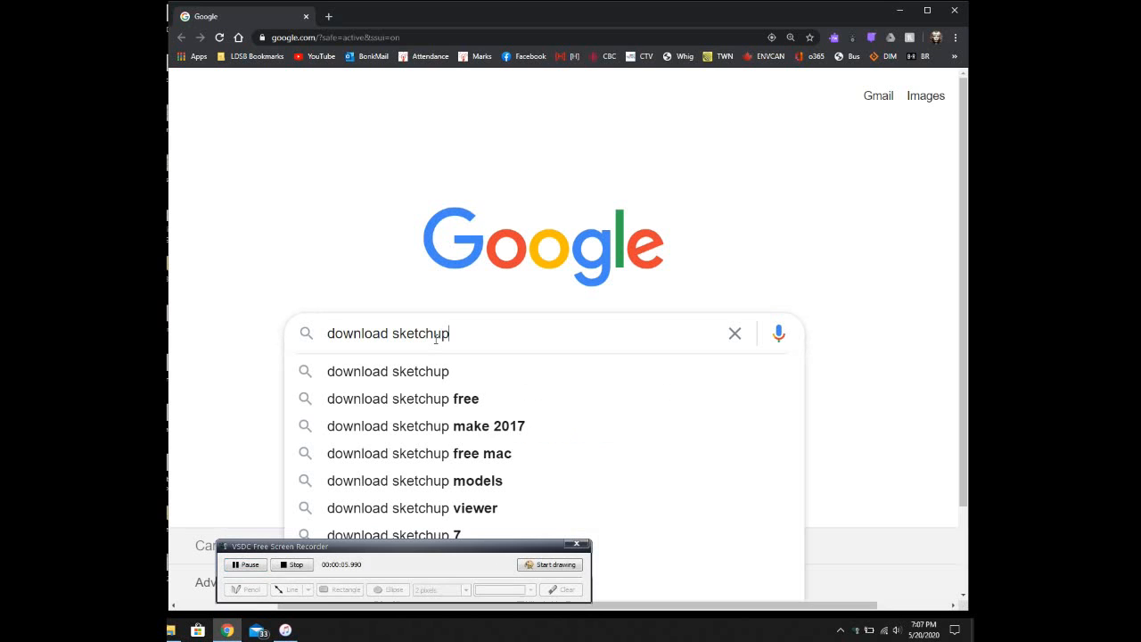
Step: Search Google for 'download sketchup free'
text(free)
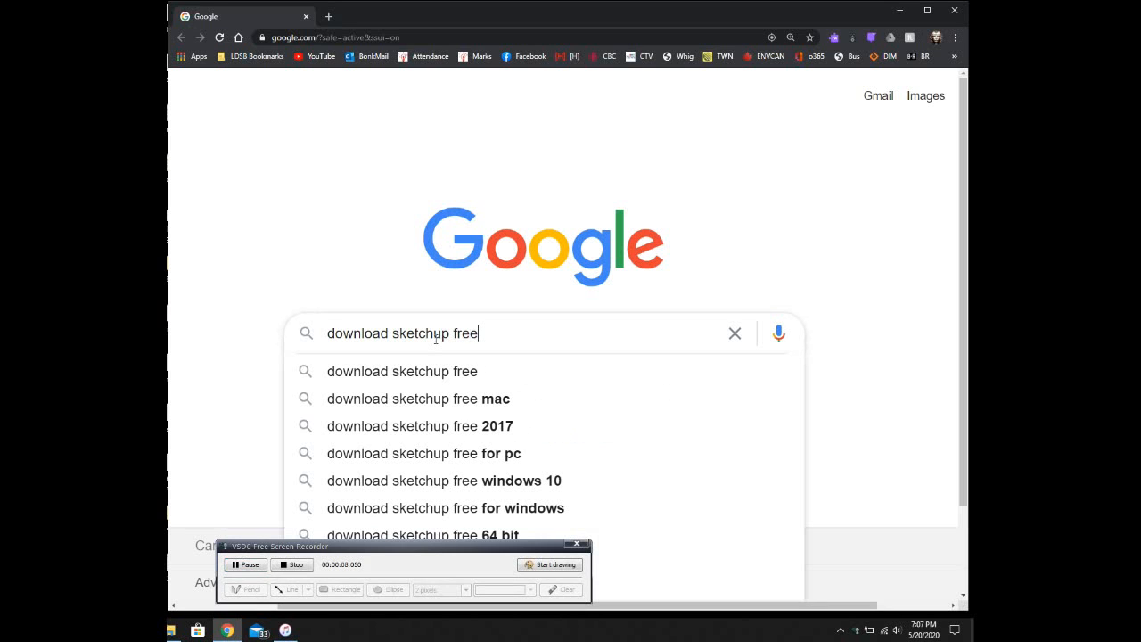
key(Return)
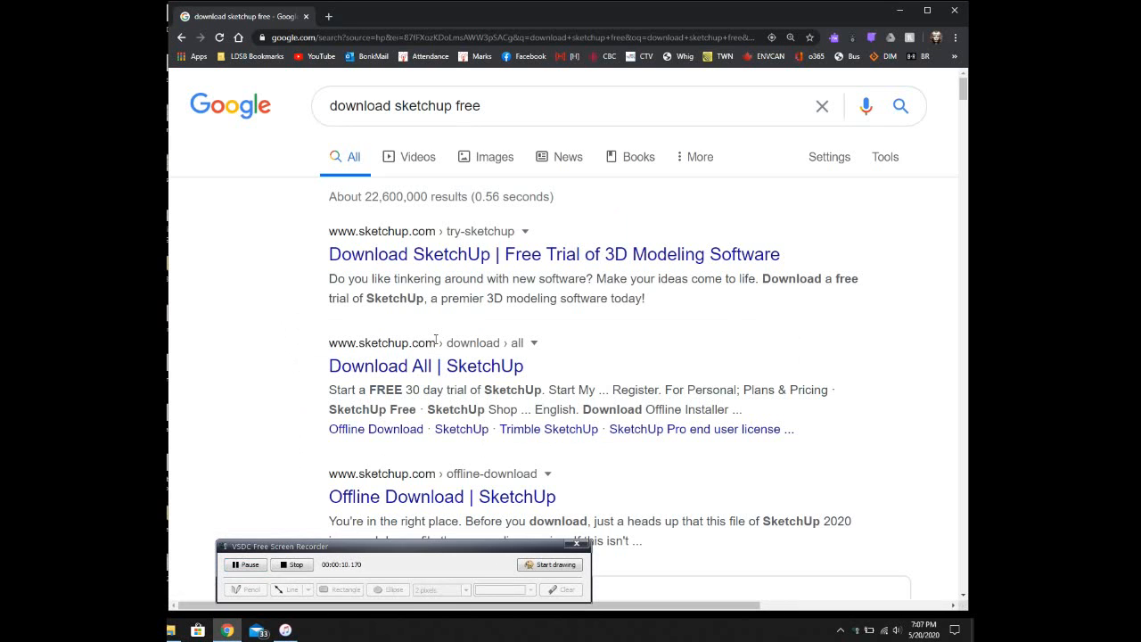
Step: Open the SketchUp free trial page, choose Primary & Secondary use and continue to account setup
click(450, 254)
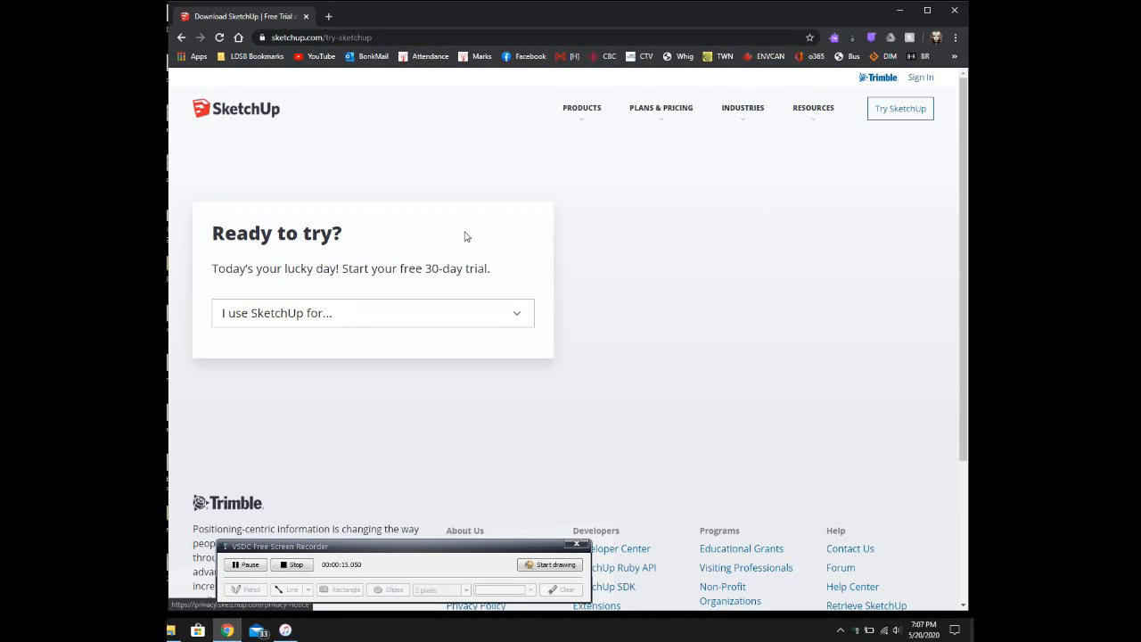
click(520, 319)
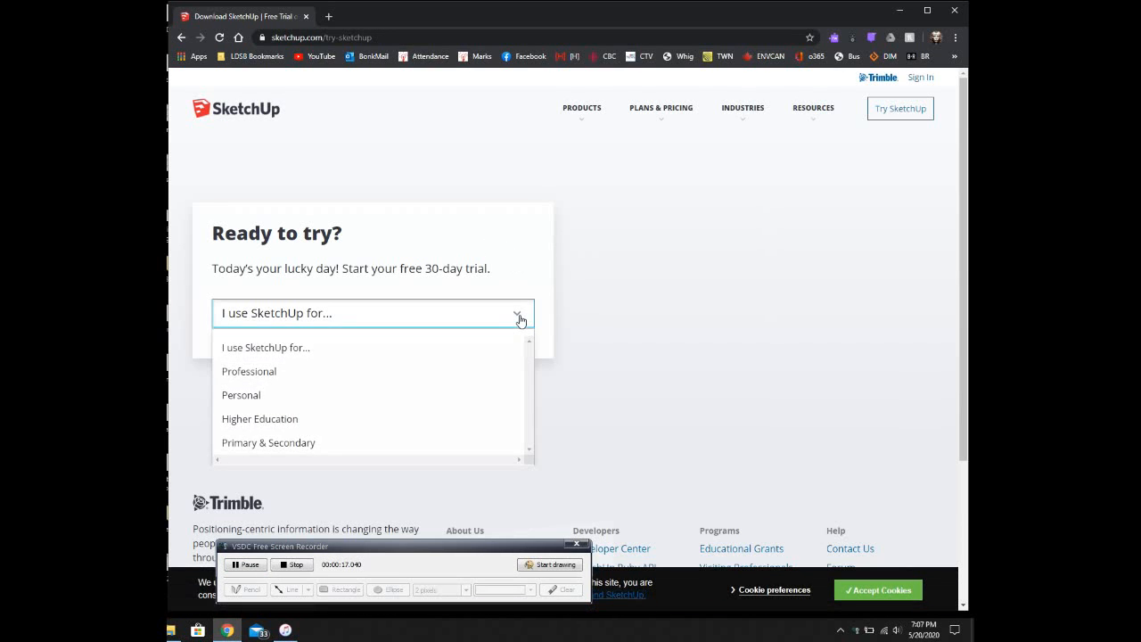
click(304, 443)
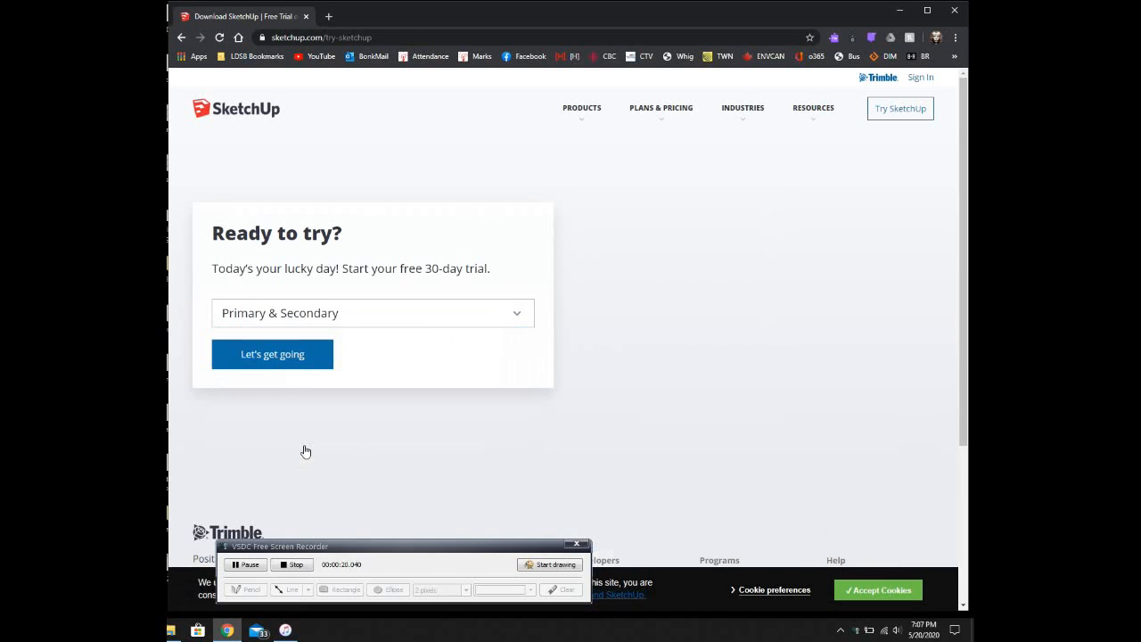
click(297, 356)
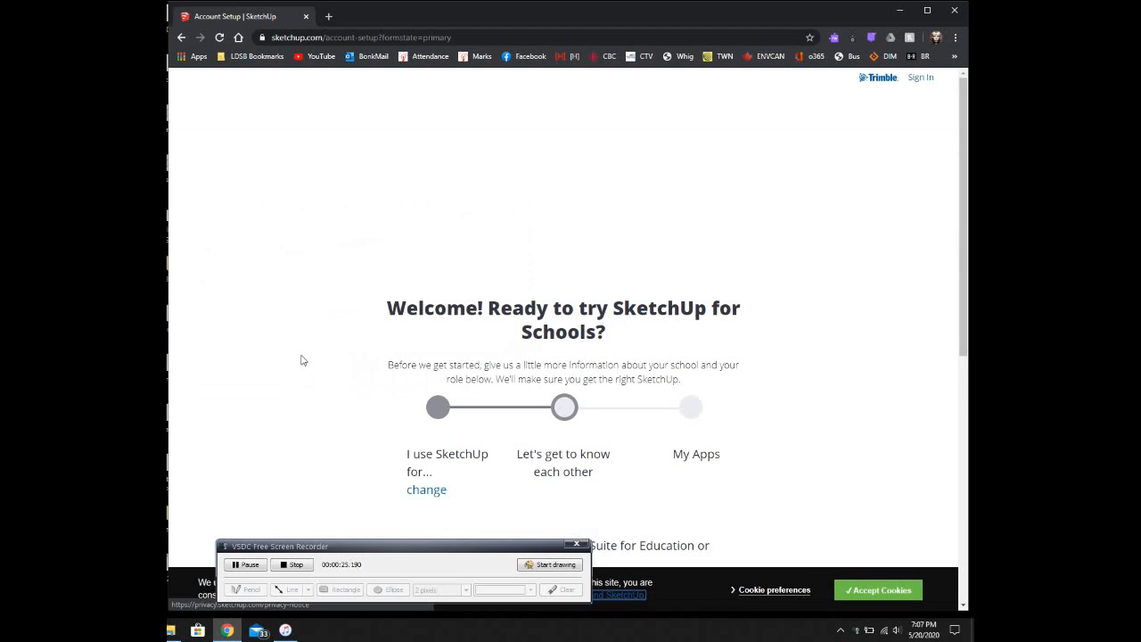
Step: Answer Yes to the G Suite question and choose Educator as the role
scroll(813, 298, down, 2)
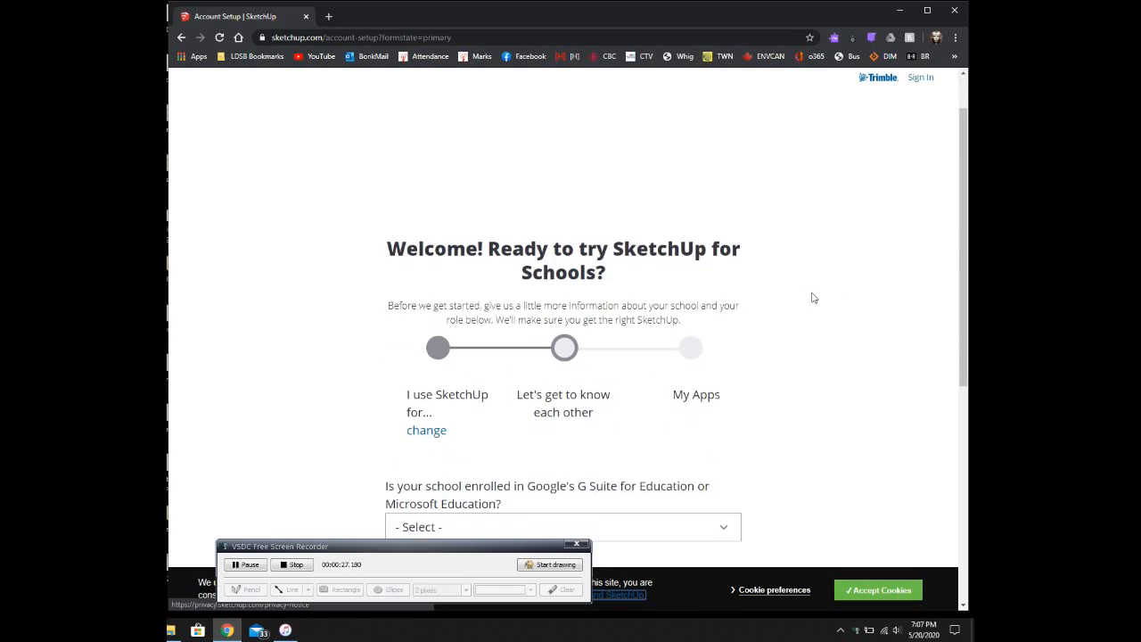
click(722, 471)
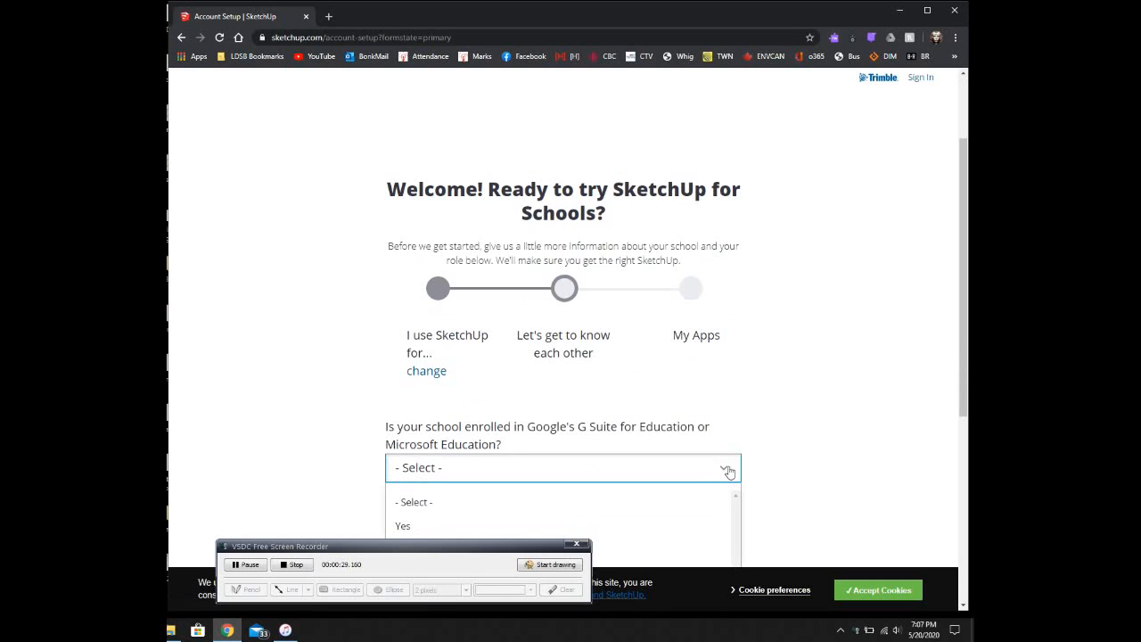
scroll(759, 433, down, 2)
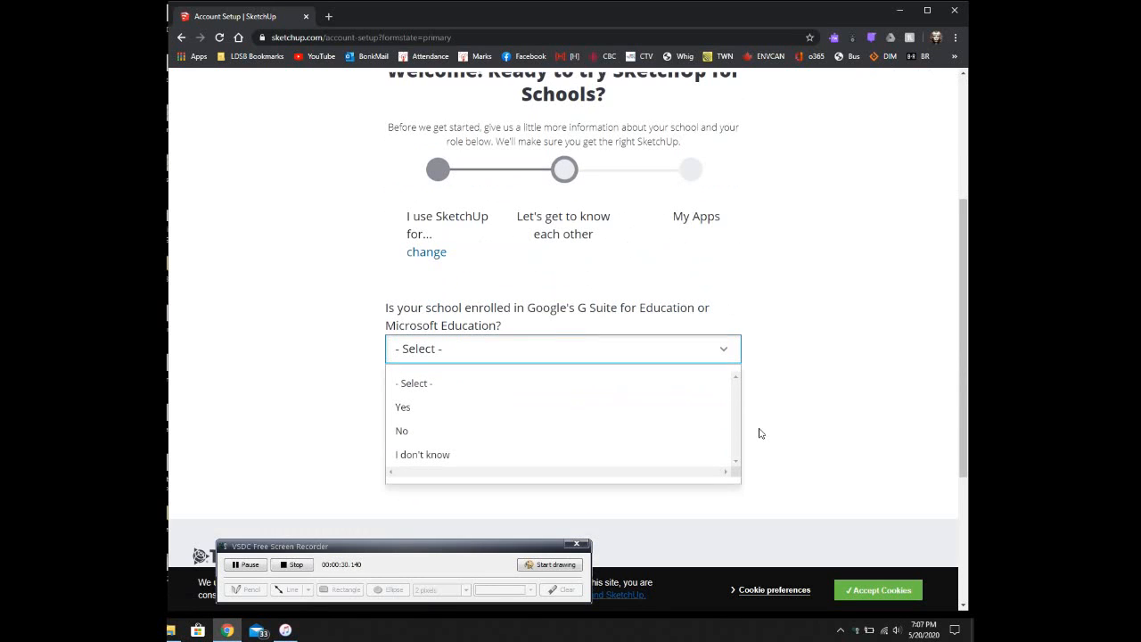
click(402, 408)
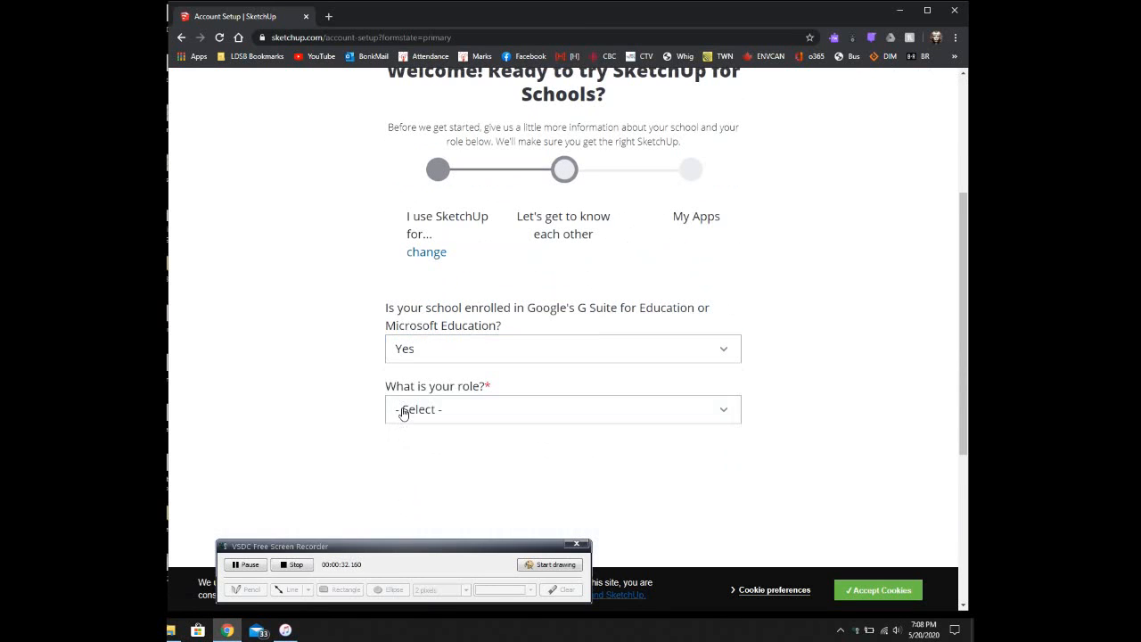
click(738, 411)
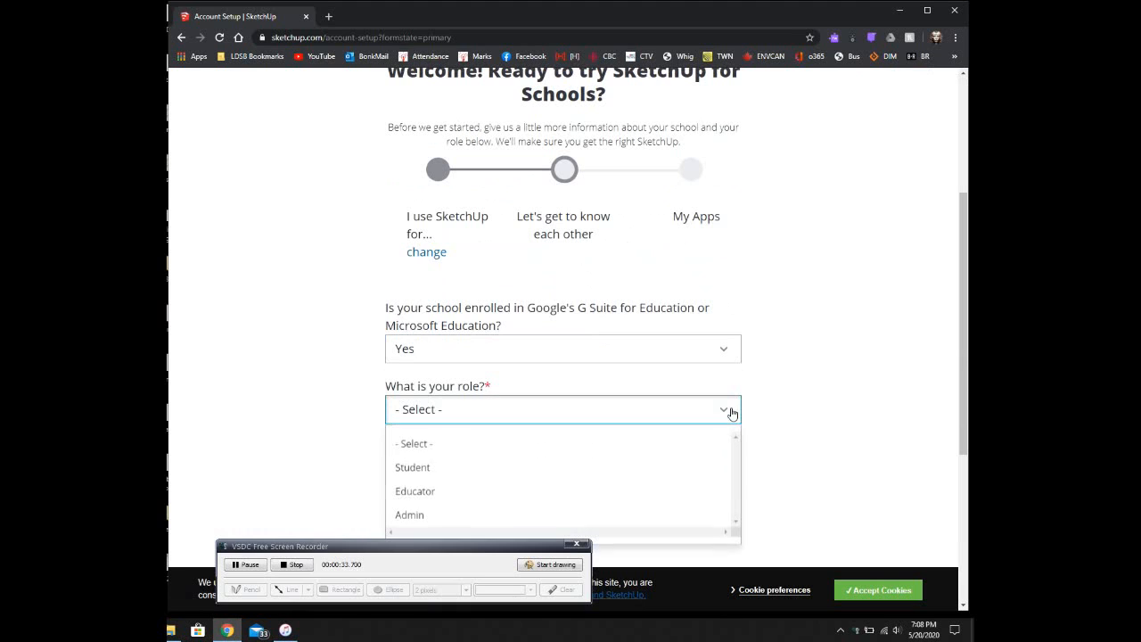
click(432, 494)
Step: Enter the school e-mail address, agree to the privacy terms and submit the form
click(641, 473)
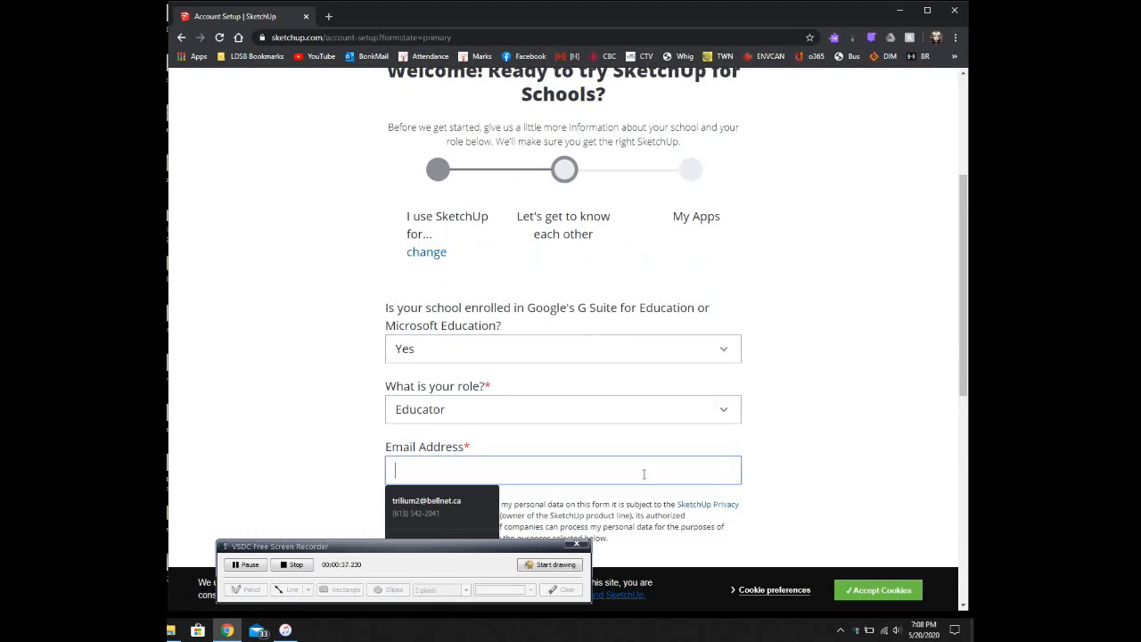
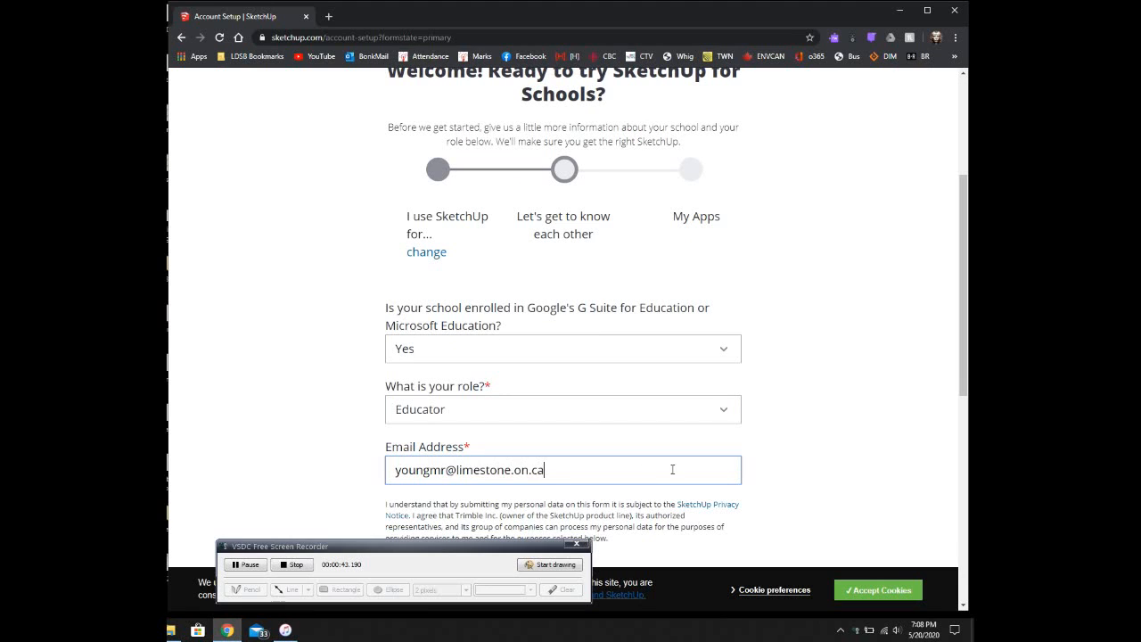
click(869, 439)
scroll(839, 405, down, 3)
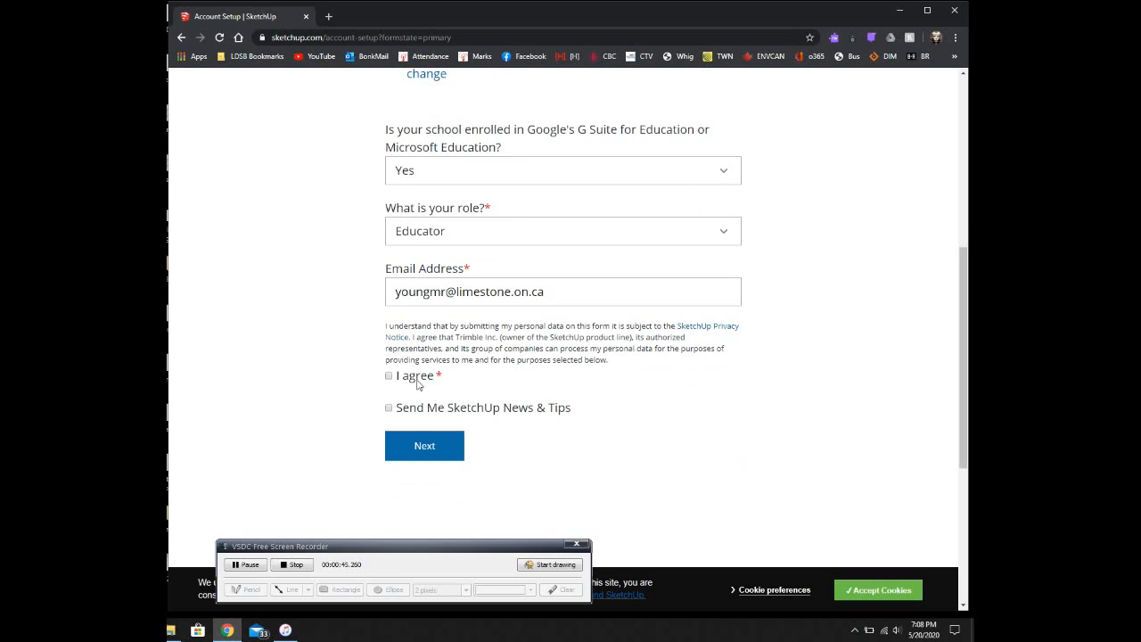
click(388, 376)
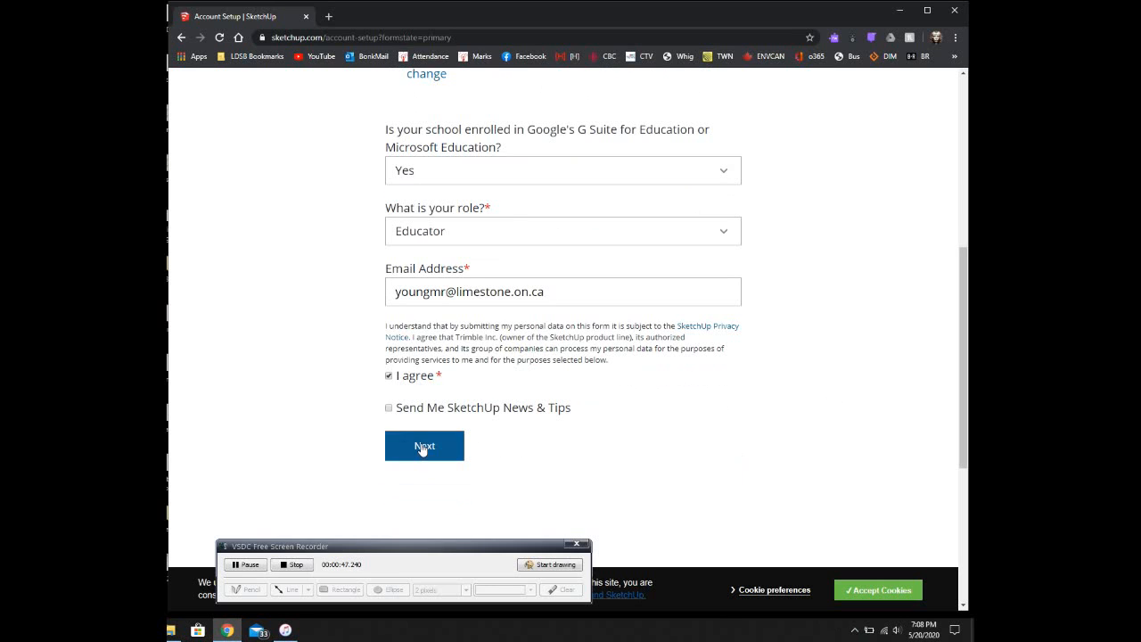
click(423, 446)
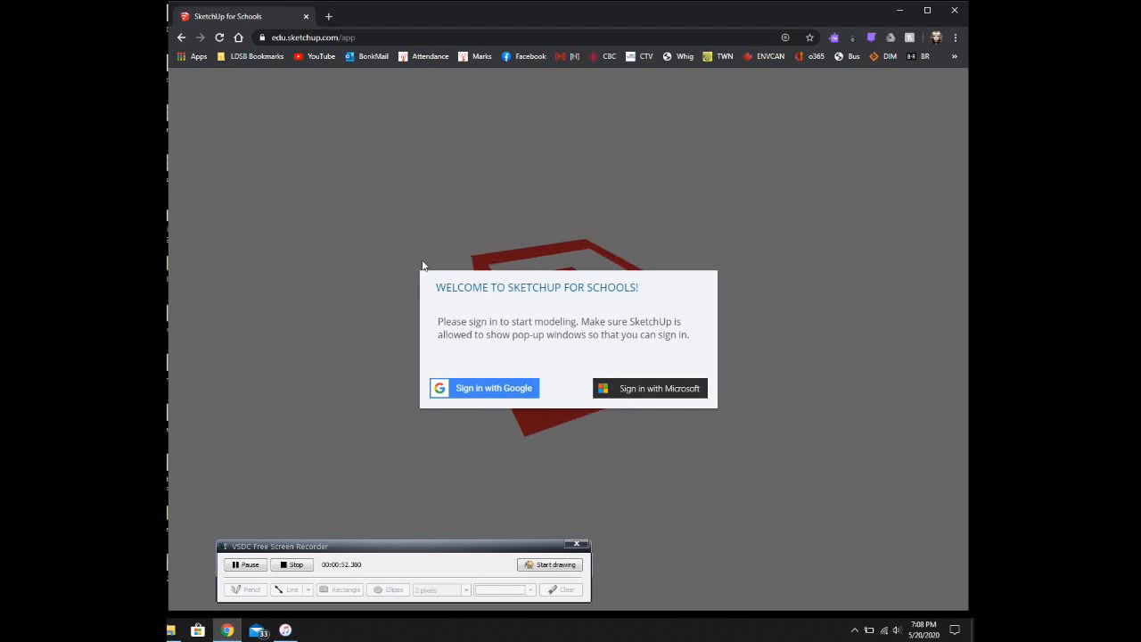
Step: Sign in with Google, choose the user's account and allow SketchUp access to it
click(496, 390)
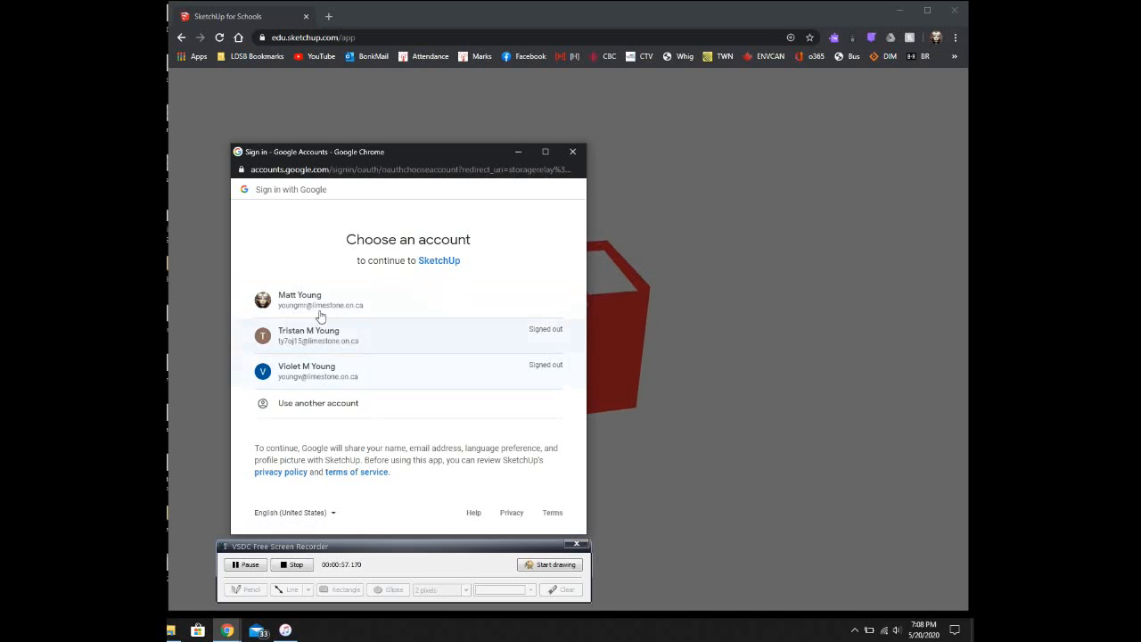
click(319, 306)
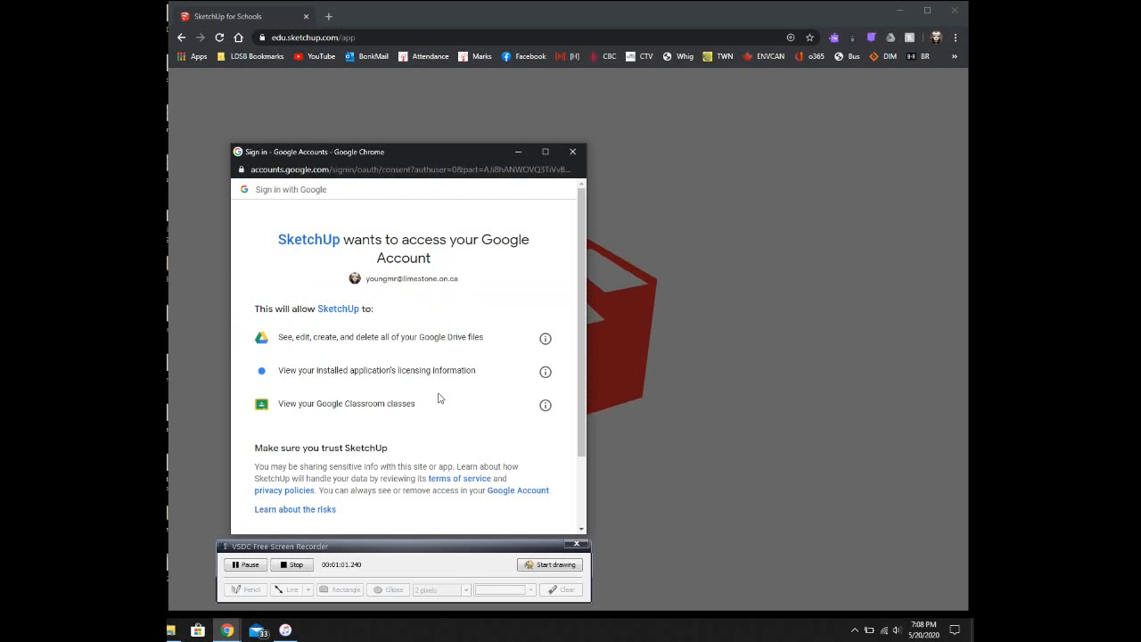
scroll(435, 399, down, 2)
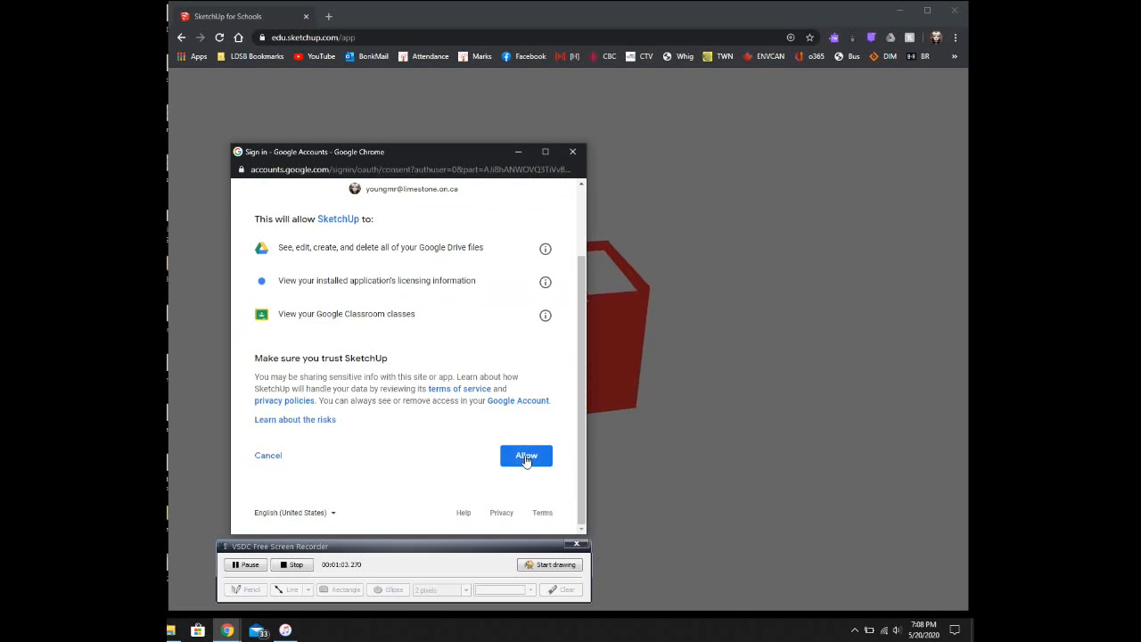
click(525, 456)
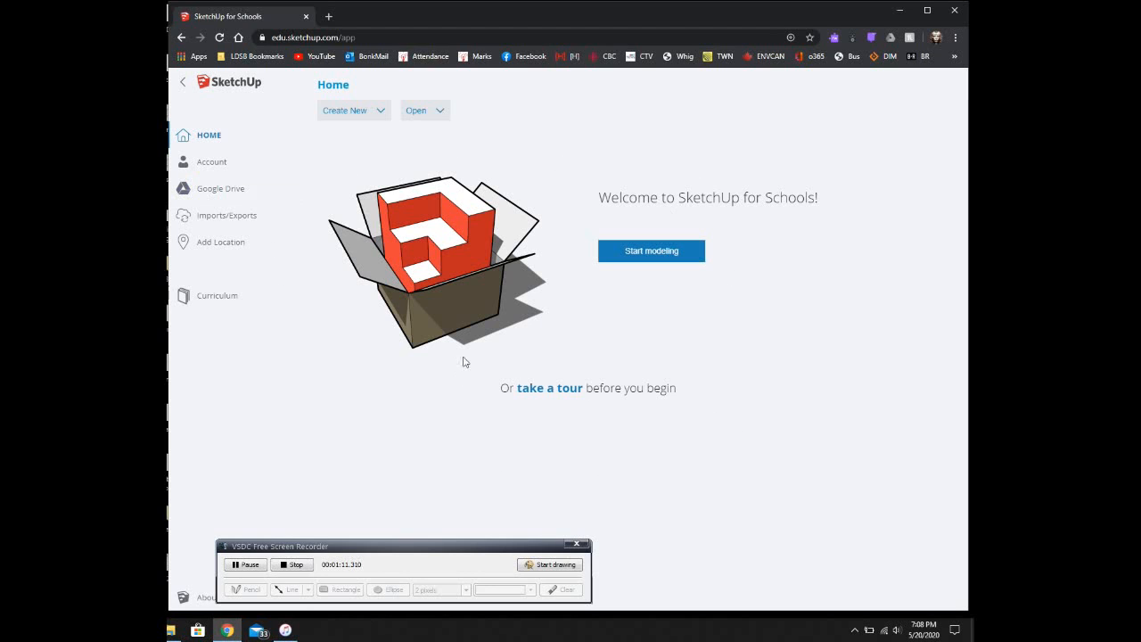
Step: Start a new model and delete the default person figure
click(669, 258)
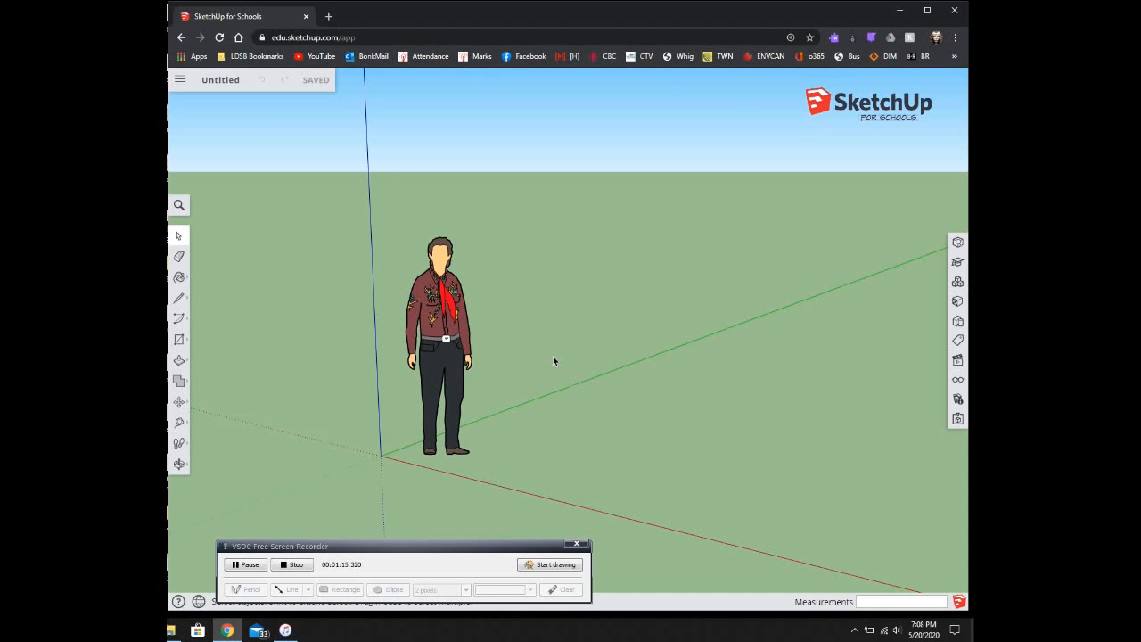
middle_drag(507, 365, 701, 357)
right_click(549, 289)
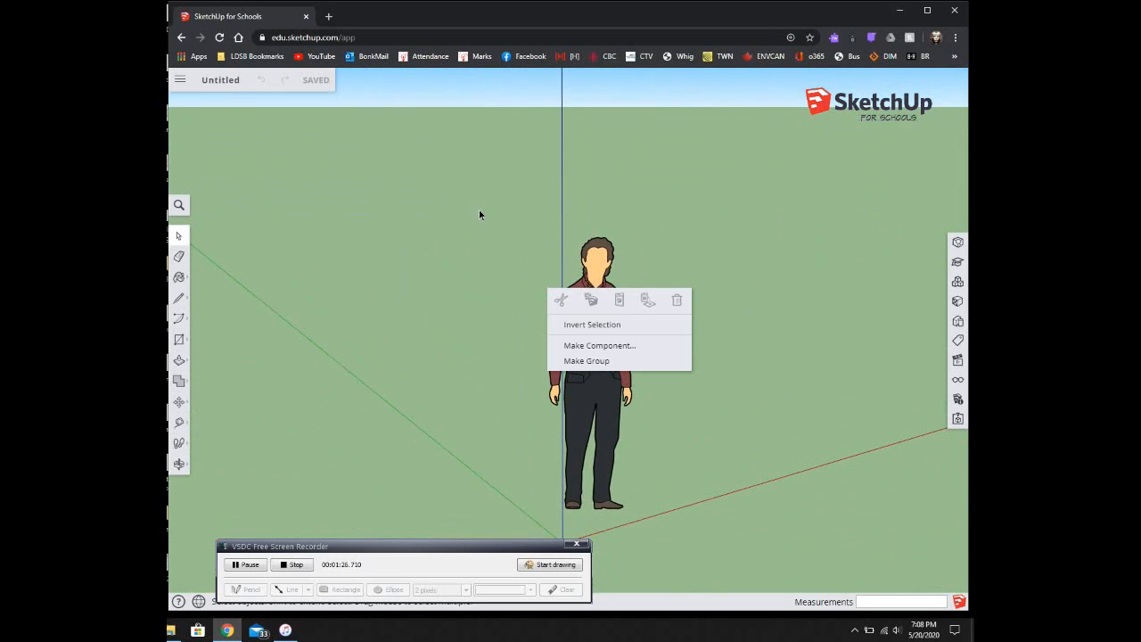
click(602, 326)
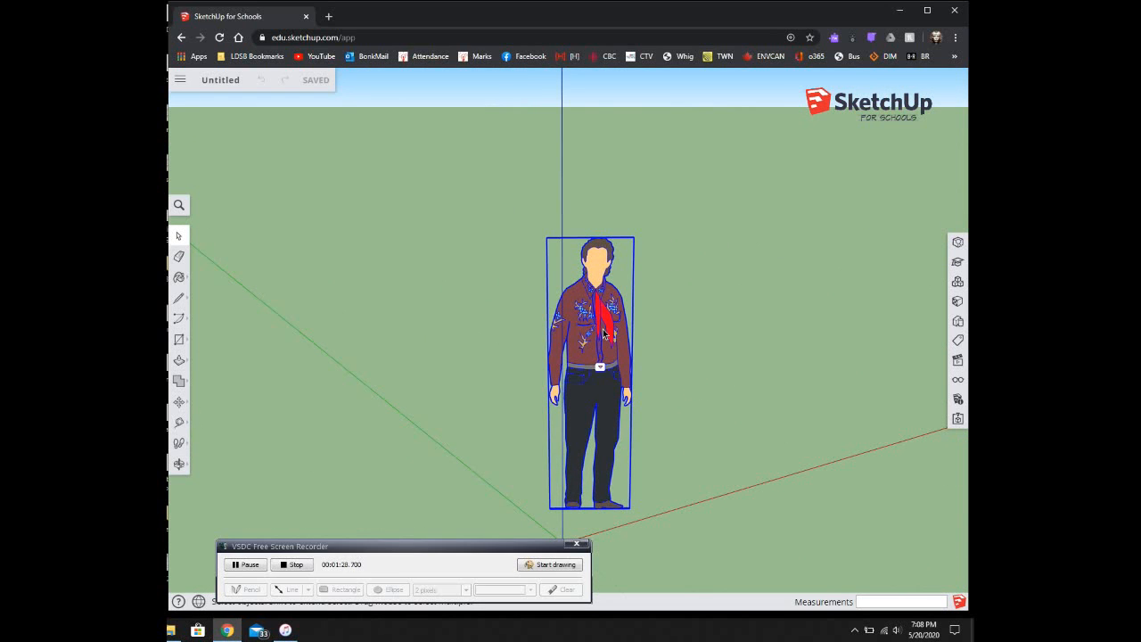
key(Delete)
Step: Orbit and pan the empty scene to recentre the axes origin
middle_drag(610, 356, 615, 444)
right_click(615, 444)
right_click(614, 446)
click(586, 421)
shift+middle_drag(644, 438, 553, 361)
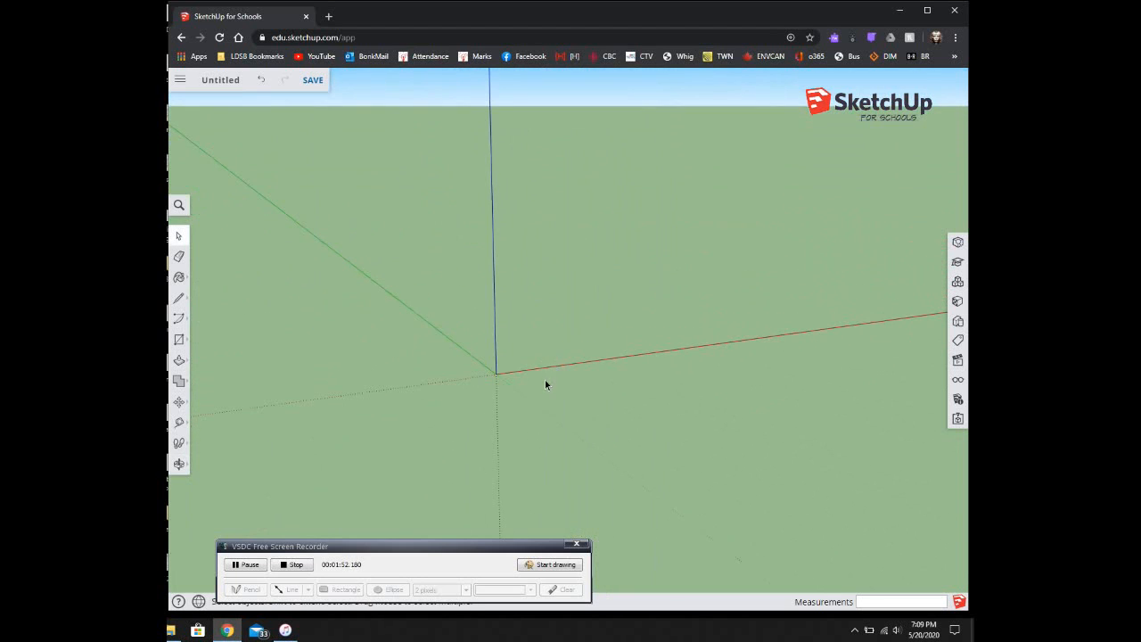
Step: Draw a closed four-edged face from the origin with 6' sides along the axes
click(179, 301)
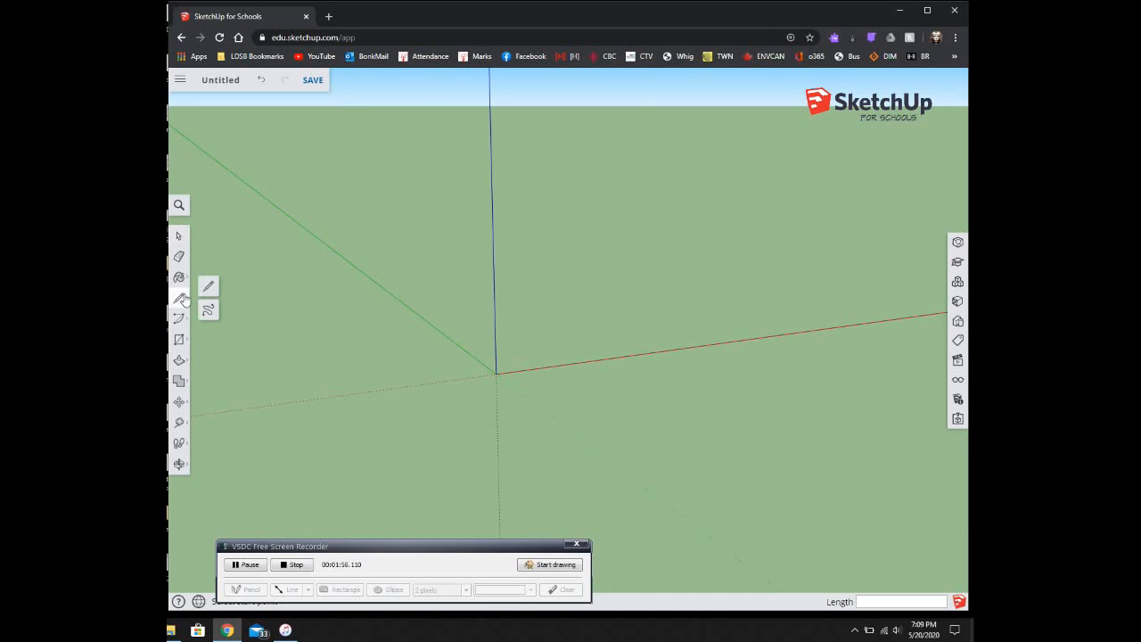
click(207, 285)
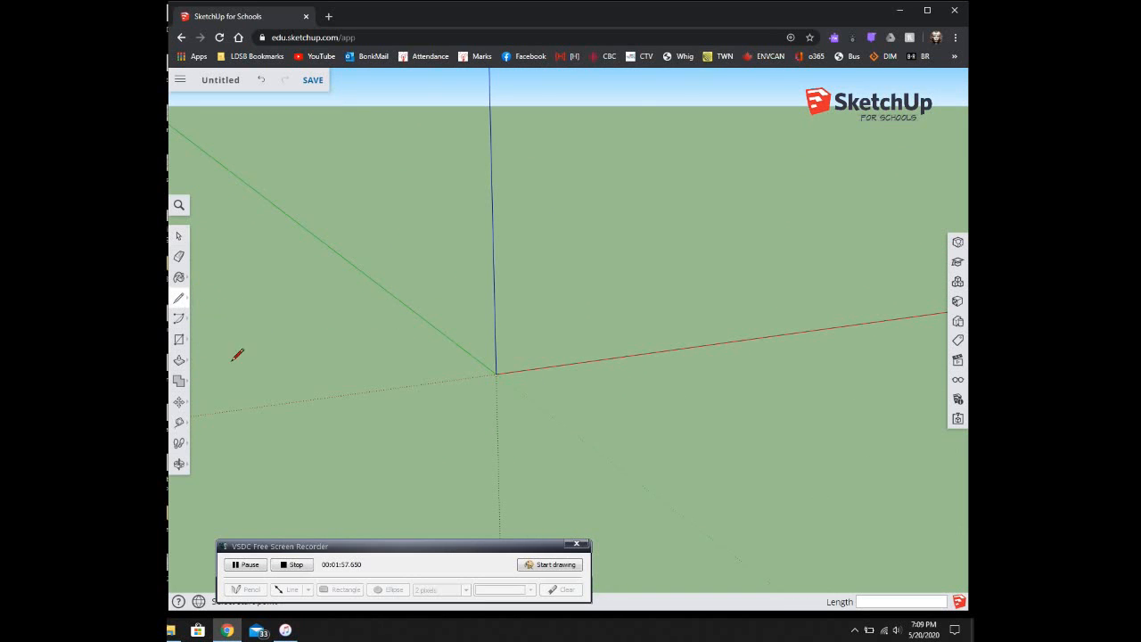
click(495, 372)
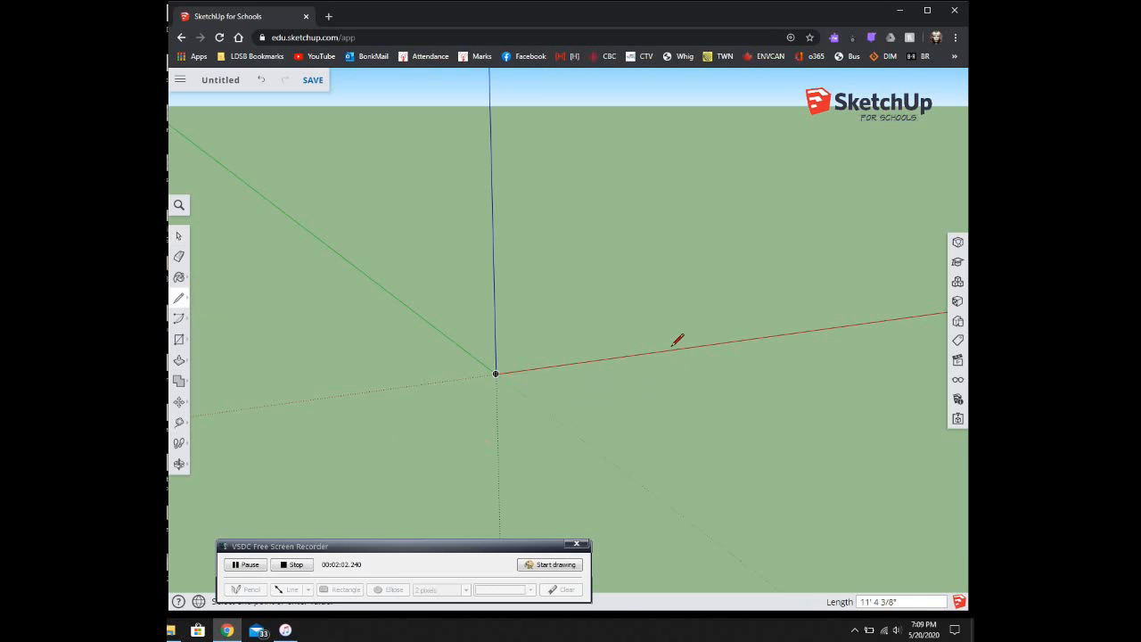
click(389, 387)
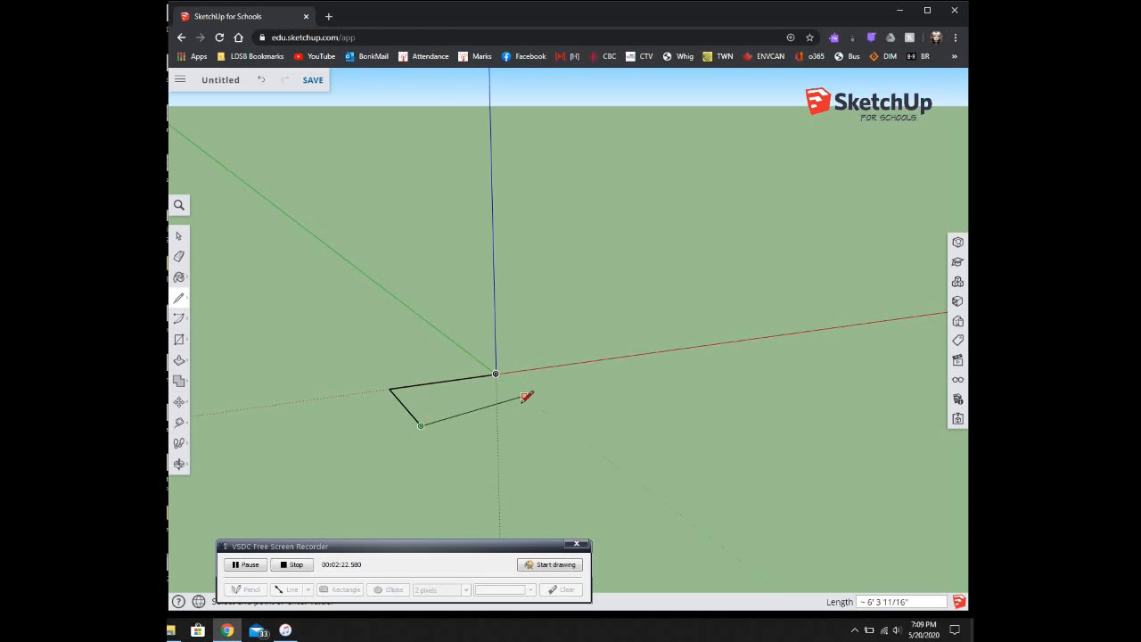
click(538, 408)
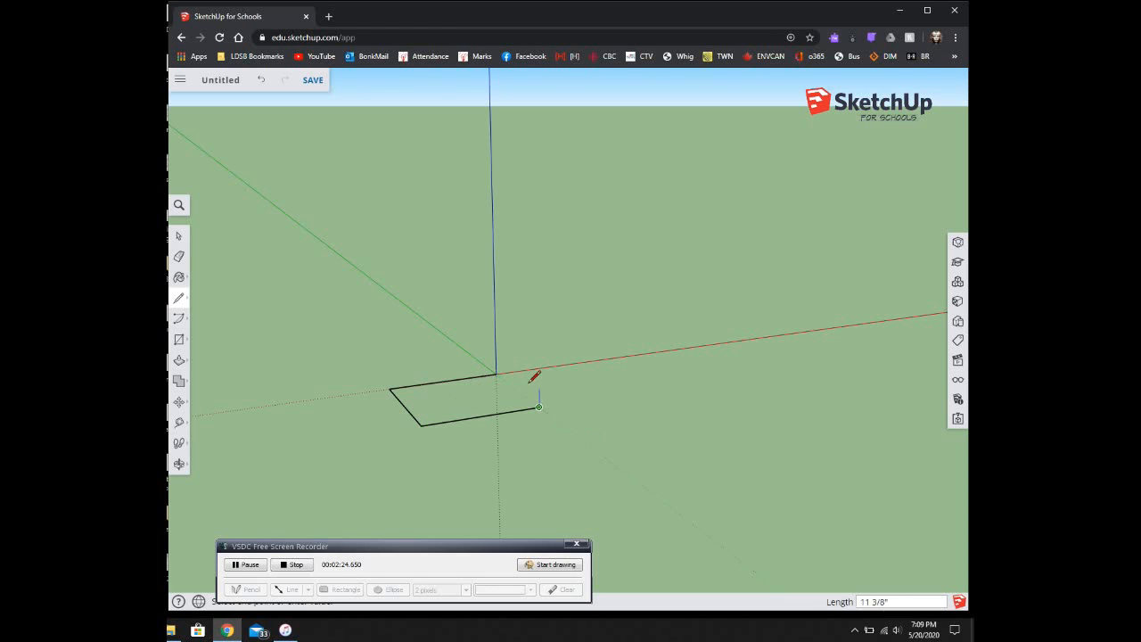
click(496, 372)
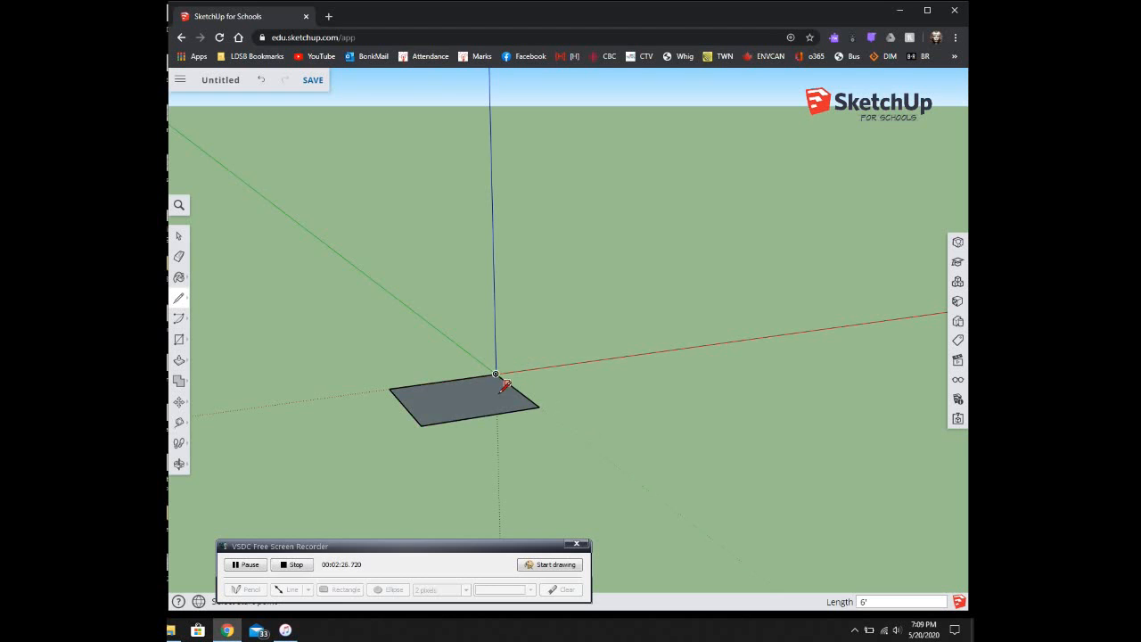
Step: Draw a line from the left edge to the right edge, splitting the face in two
mouse_move(446, 394)
middle_down()
mouse_move(499, 407)
mouse_move(415, 481)
mouse_move(446, 400)
middle_up()
scroll(445, 400, up, 5)
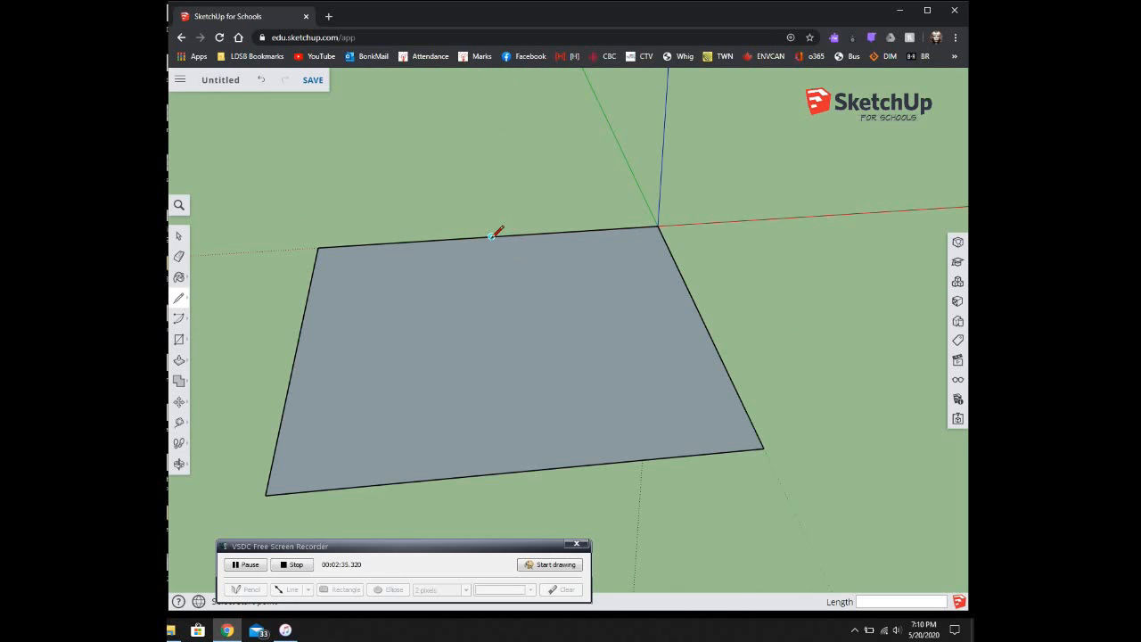
click(318, 247)
click(296, 347)
click(700, 315)
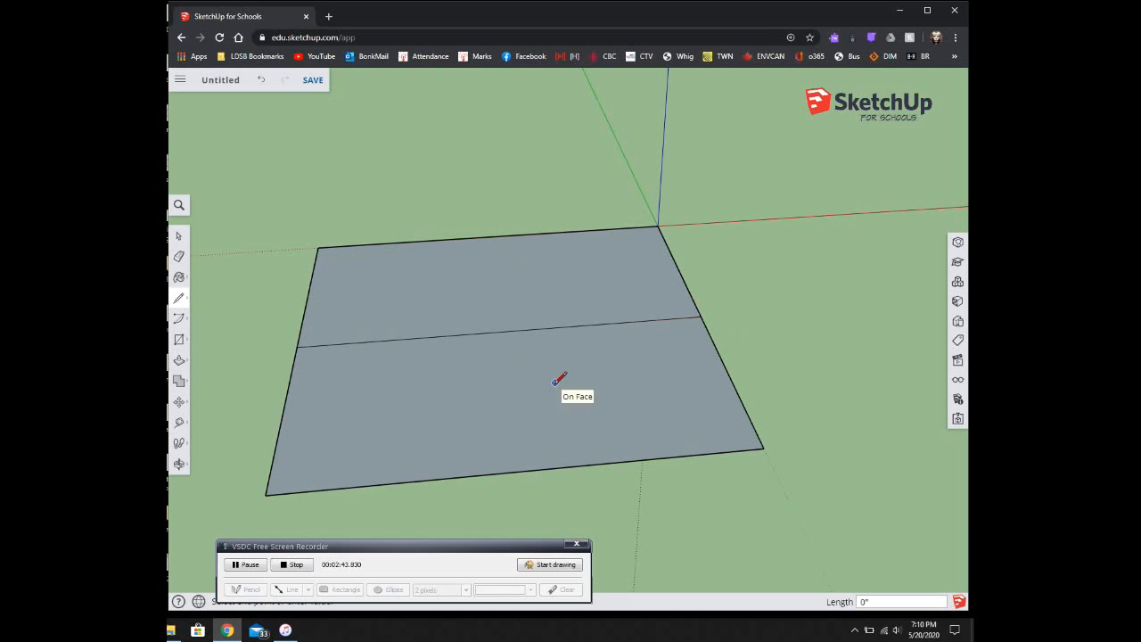
Step: Select each face half in turn to confirm they are separate, then clear the selection
click(179, 235)
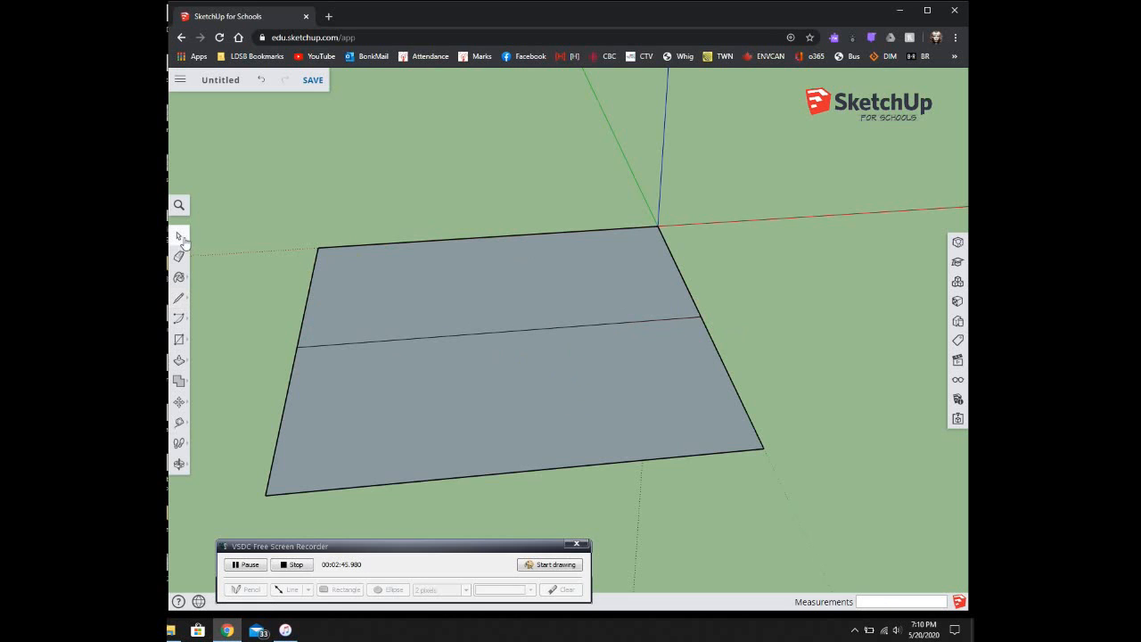
click(476, 396)
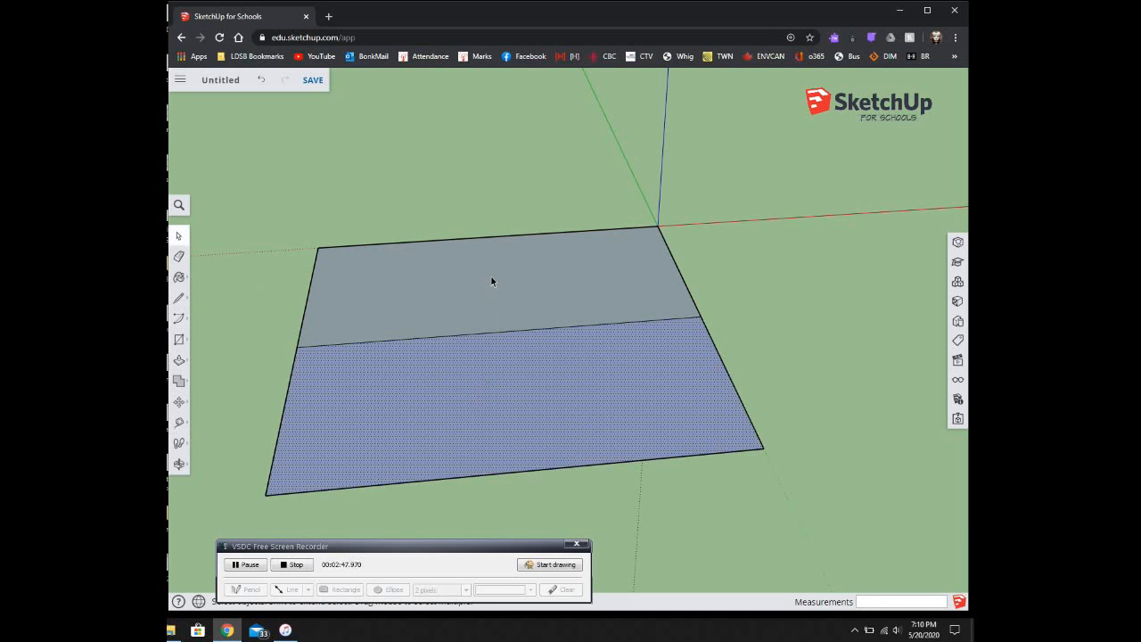
click(491, 281)
click(483, 410)
click(481, 282)
click(472, 355)
click(462, 312)
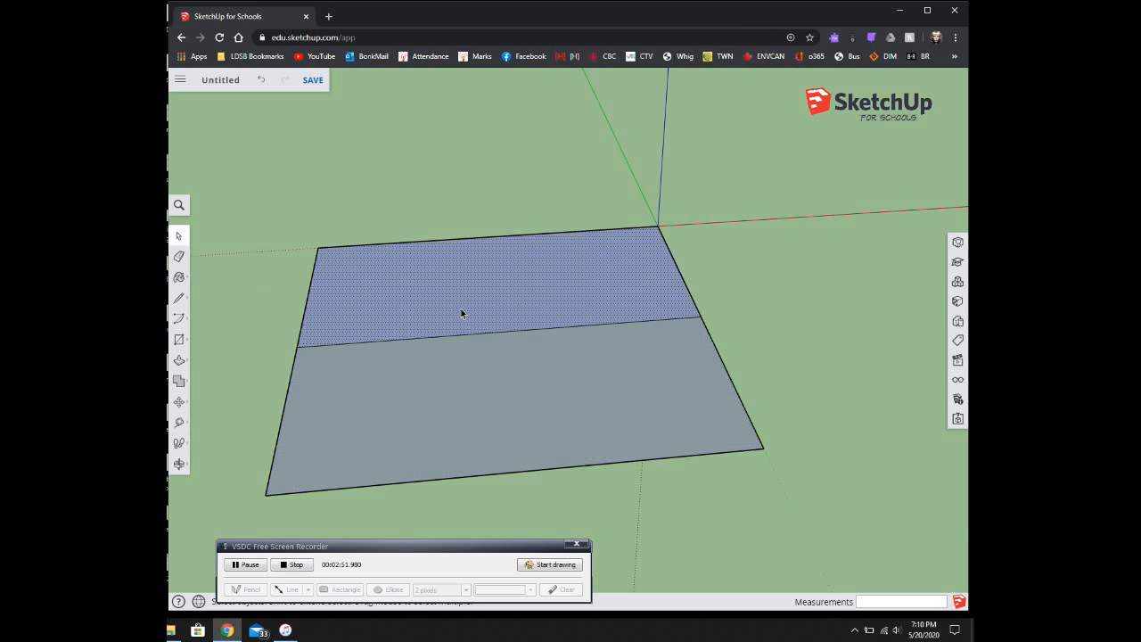
click(267, 308)
Step: Push/Pull the back half up into a raised block and push its front face
click(179, 361)
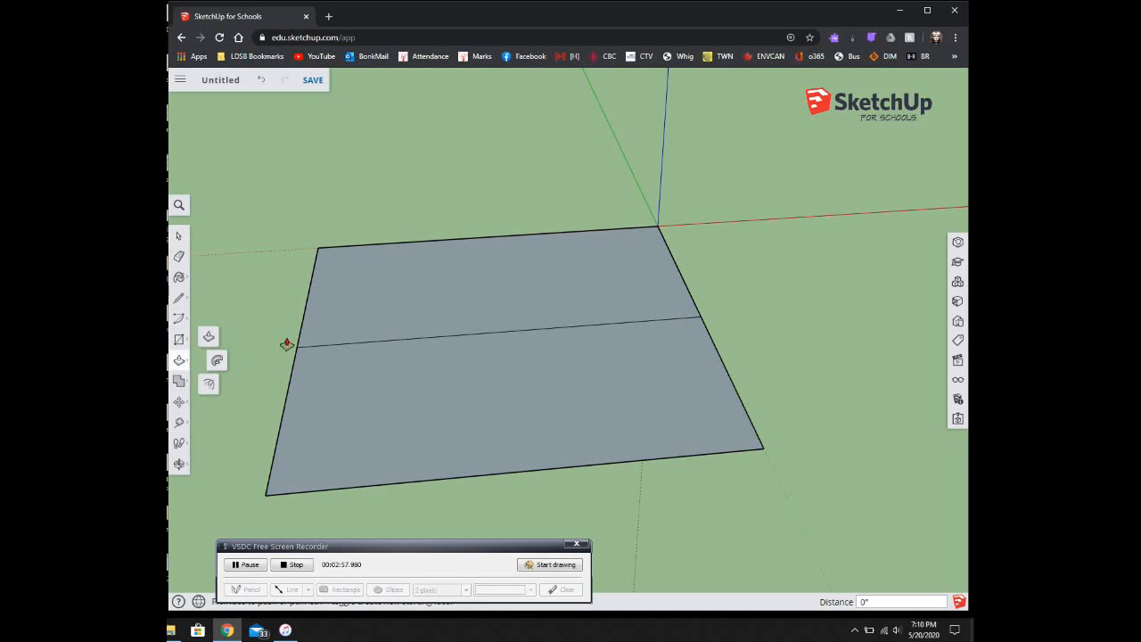
click(208, 338)
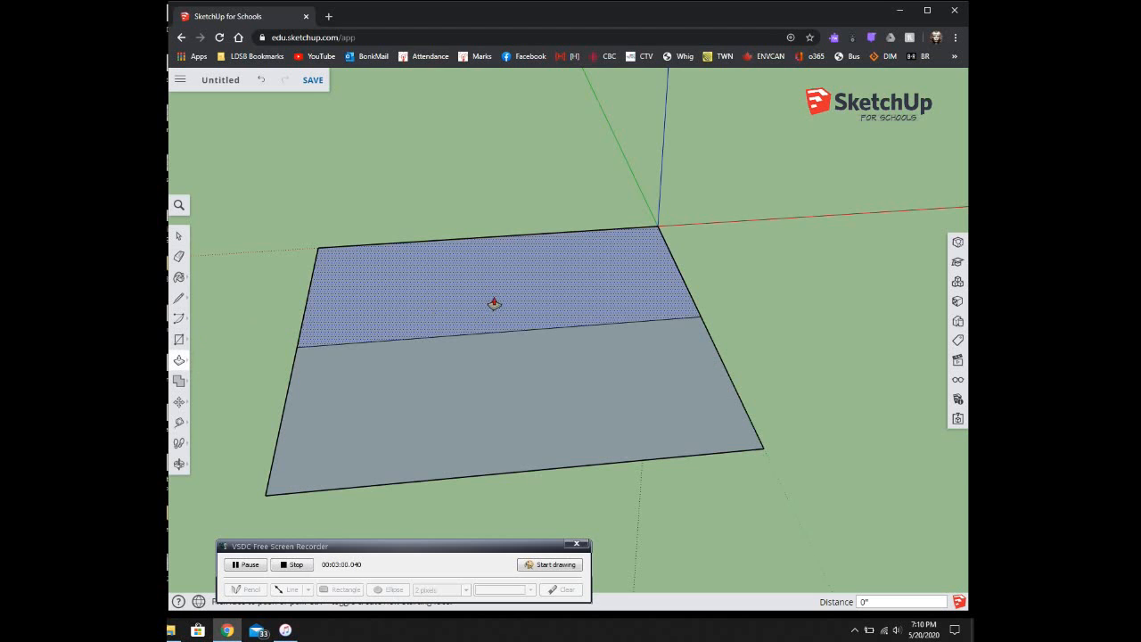
click(494, 303)
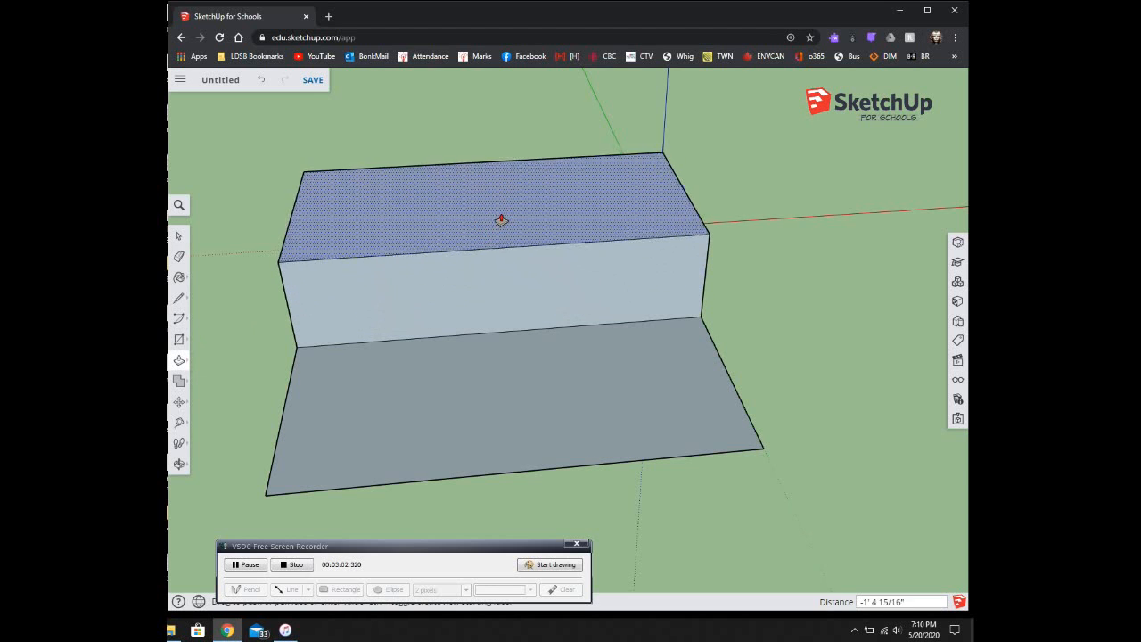
click(501, 218)
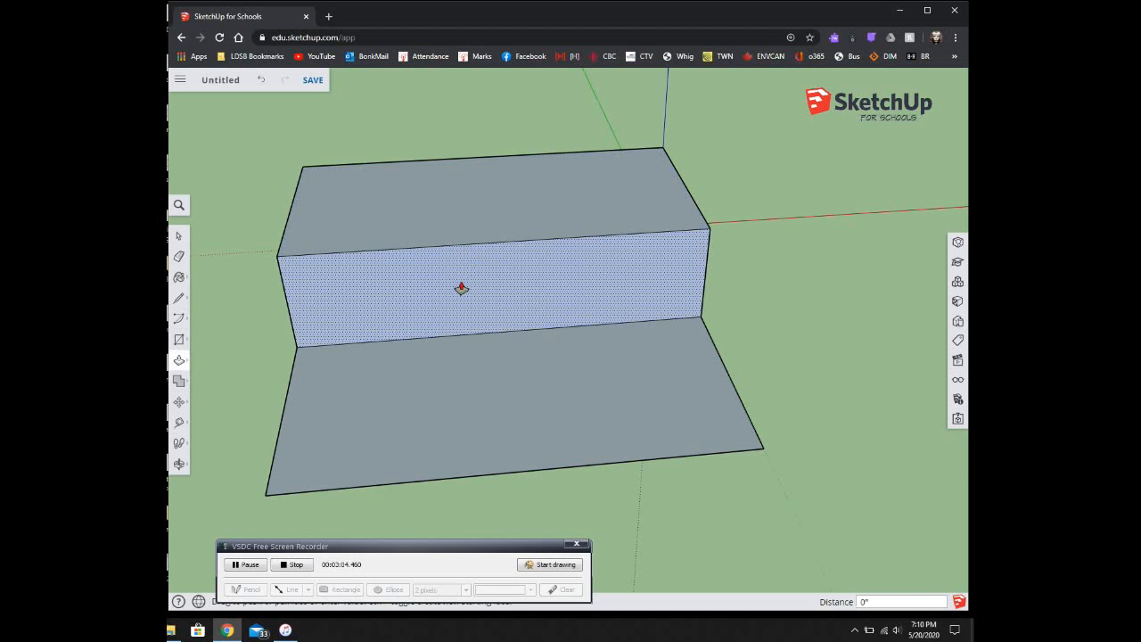
click(461, 288)
click(486, 356)
Step: Extrude the bottom face downward and extend the lower step's side
middle_drag(473, 423, 644, 204)
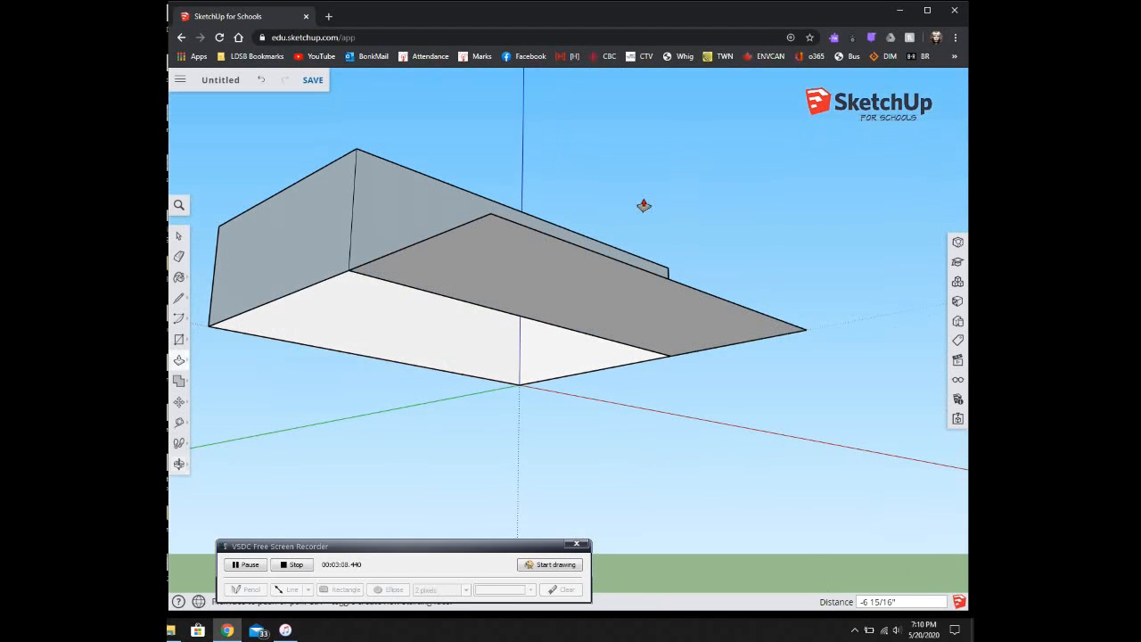
click(540, 290)
click(558, 394)
middle_drag(588, 300, 644, 476)
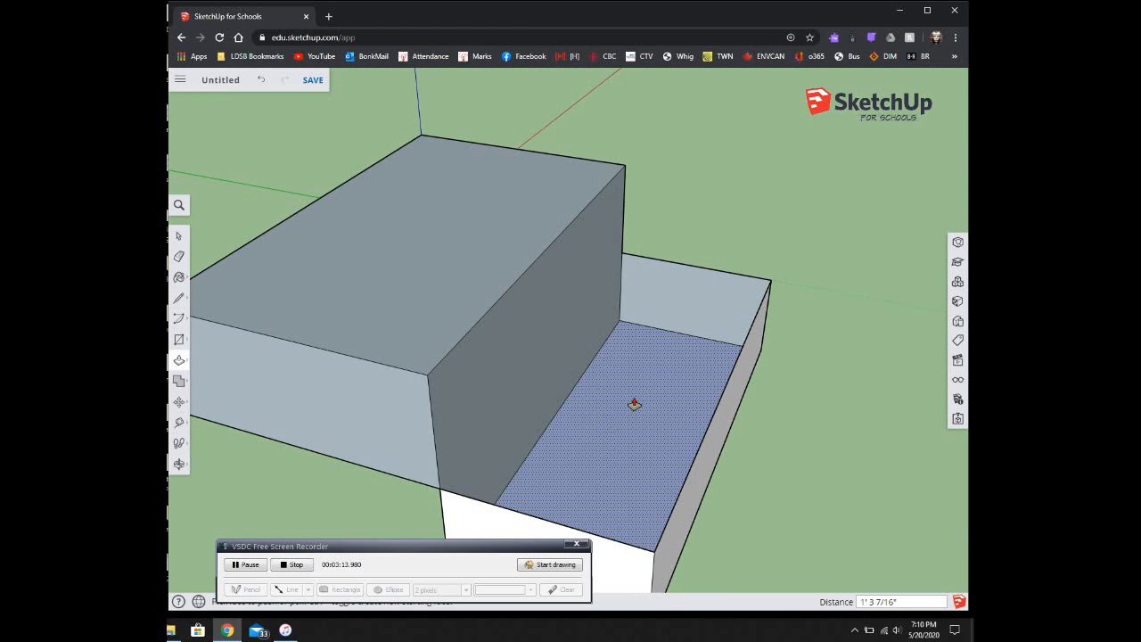
middle_drag(655, 365, 632, 446)
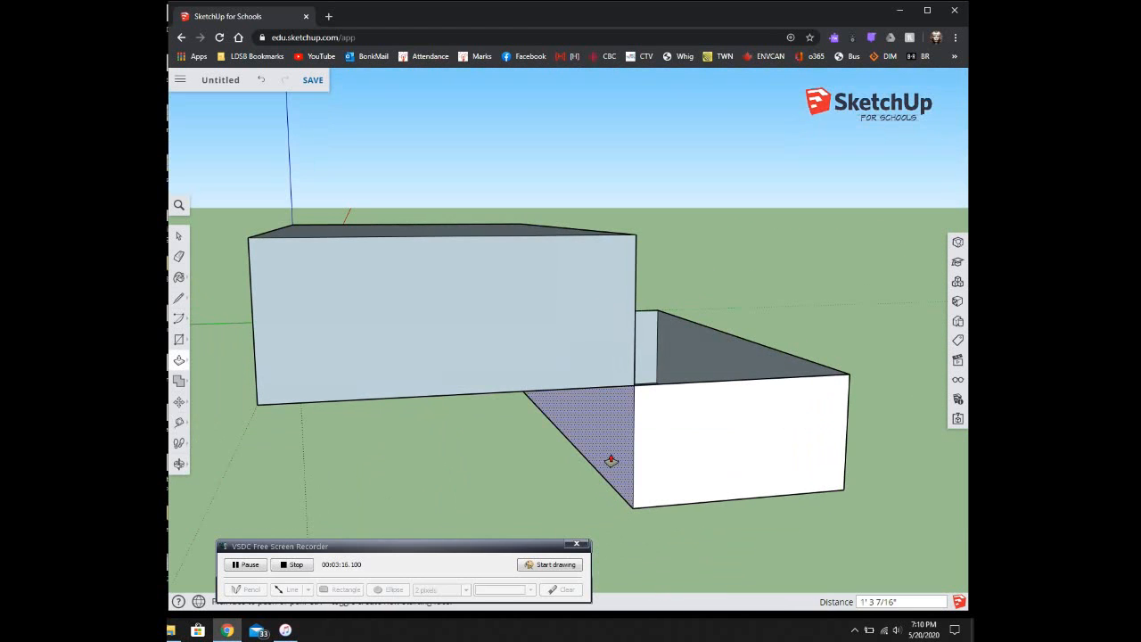
click(535, 460)
Step: Extrude the underside to the edge and line up the lower step with the raised section
middle_drag(374, 483, 490, 194)
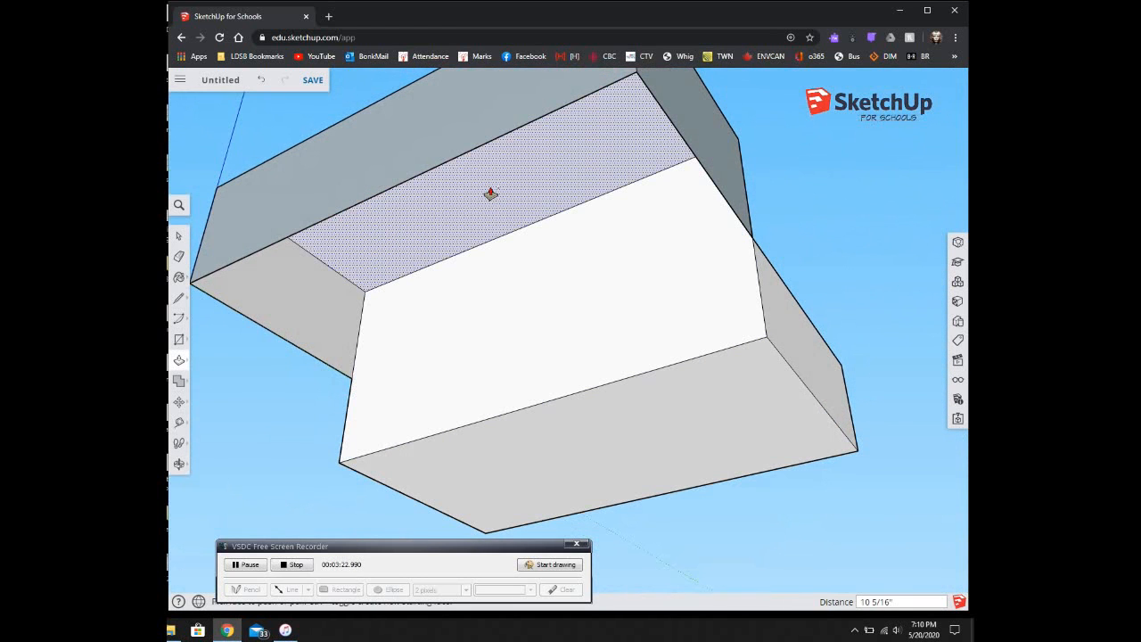
click(490, 194)
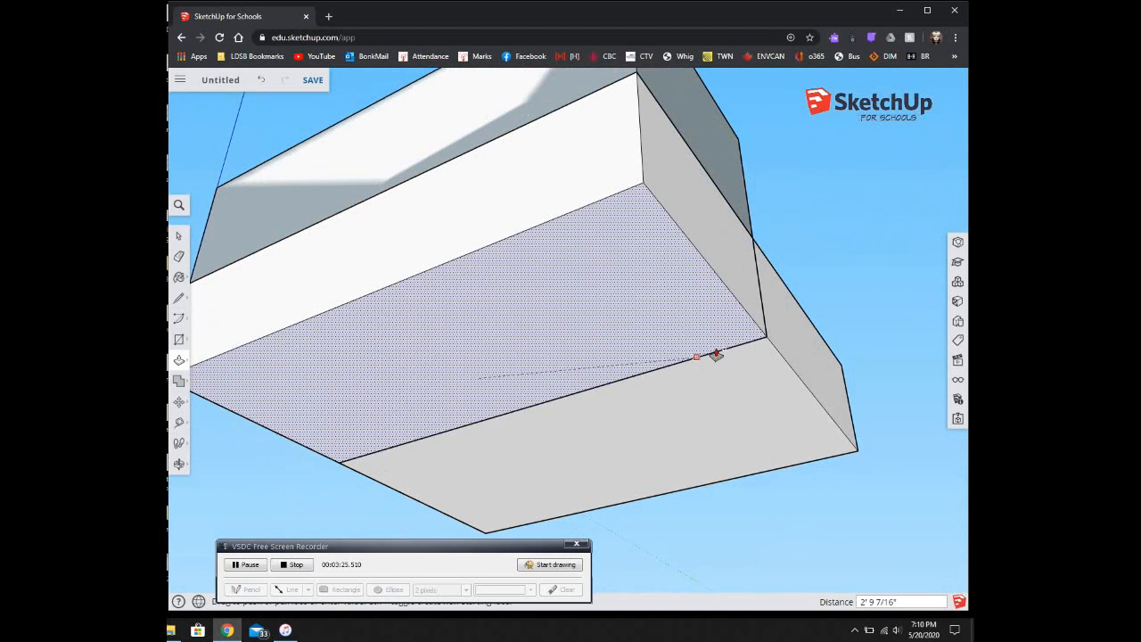
click(772, 348)
middle_drag(775, 346, 588, 445)
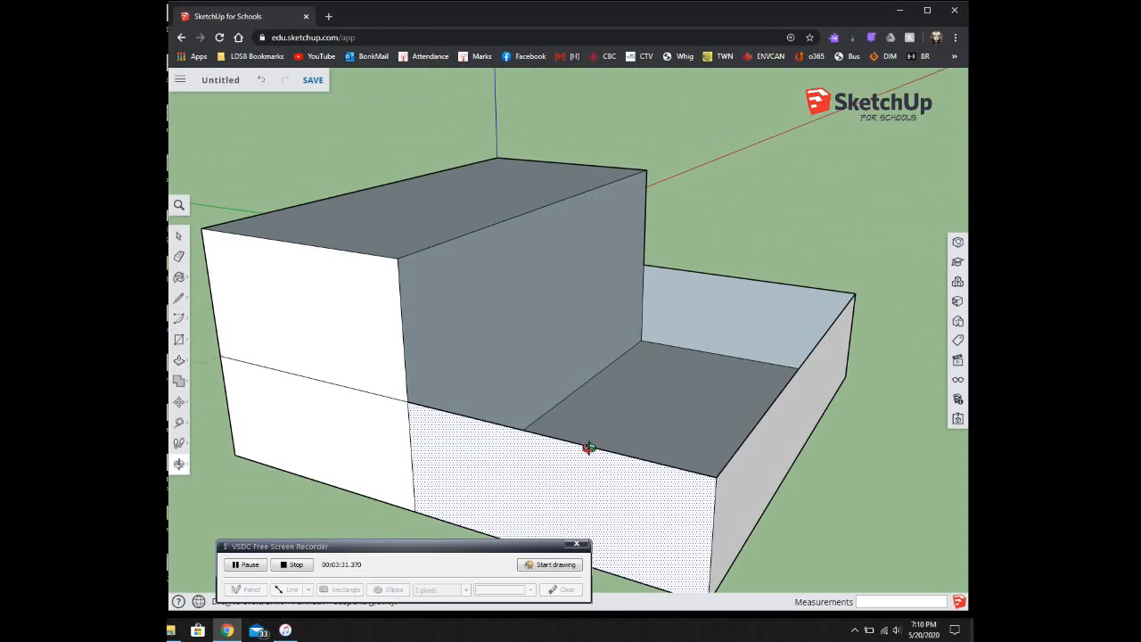
click(789, 430)
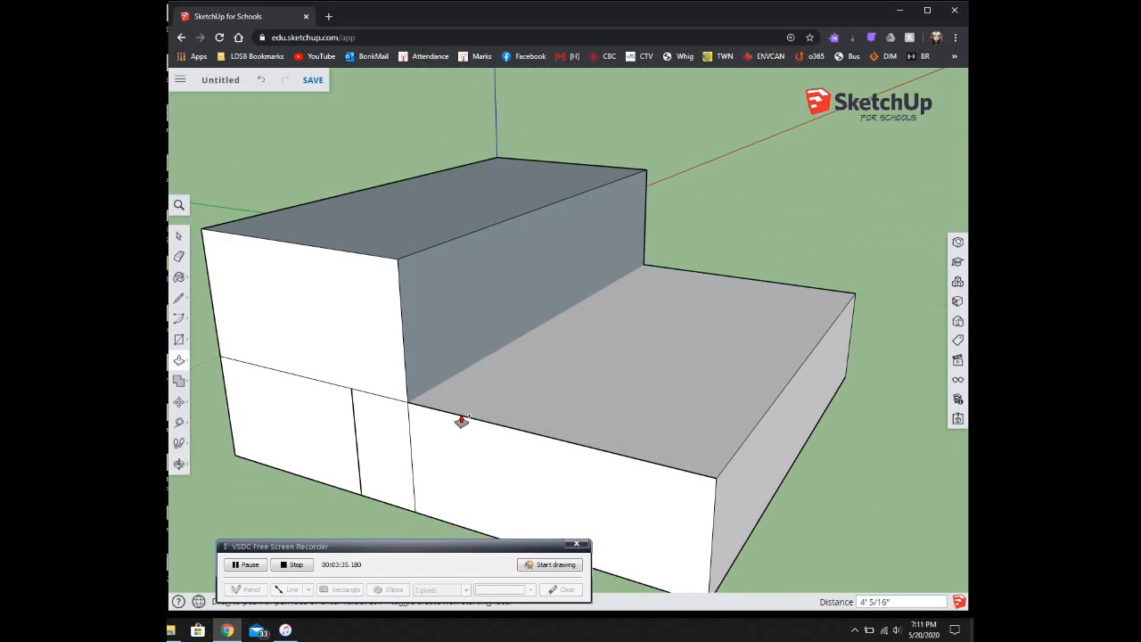
click(408, 406)
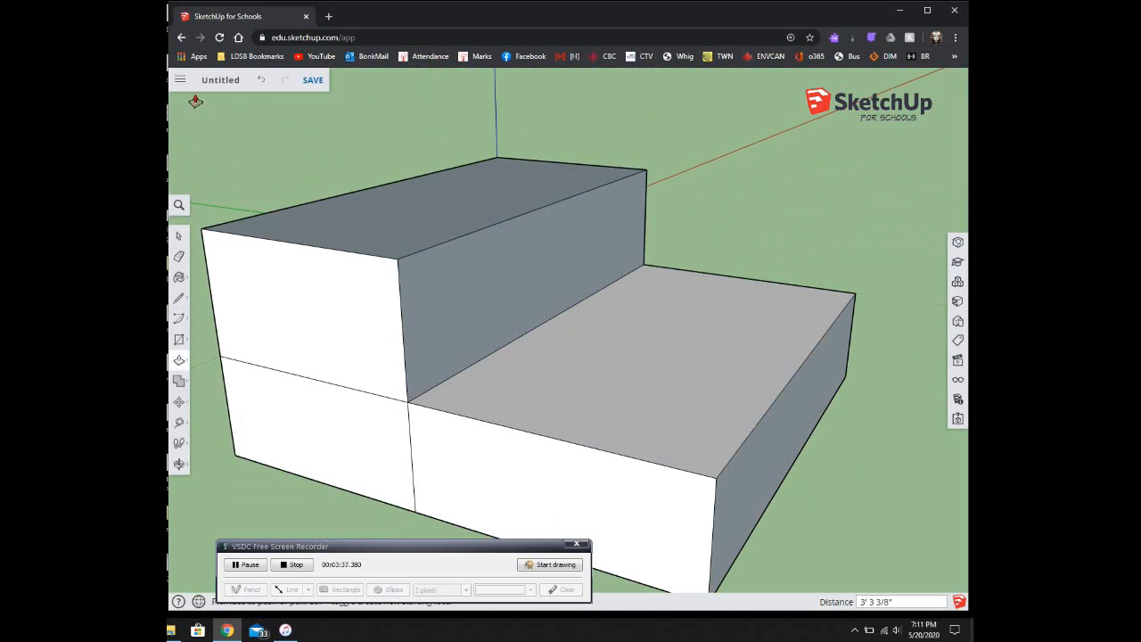
click(178, 236)
click(348, 313)
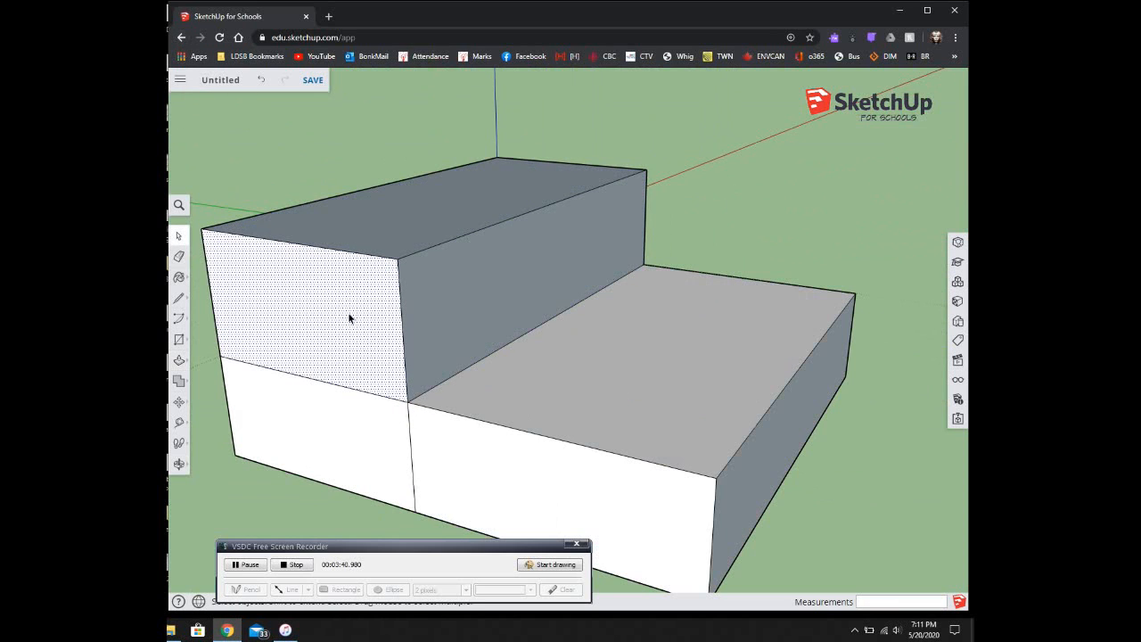
click(502, 295)
click(599, 367)
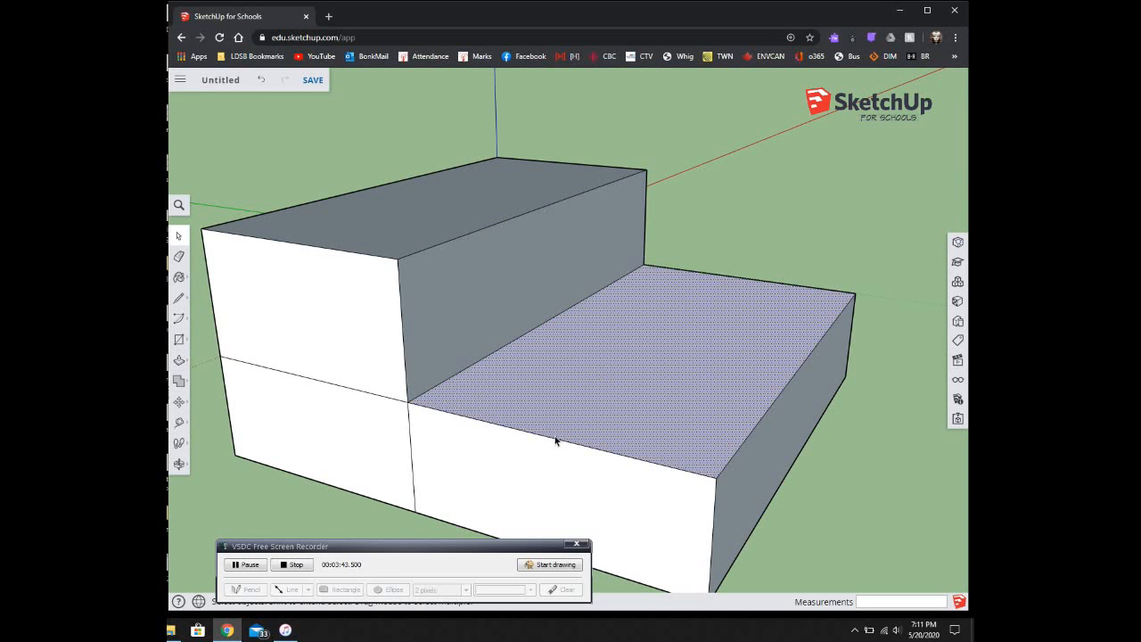
click(516, 465)
click(624, 389)
middle_drag(611, 387, 516, 415)
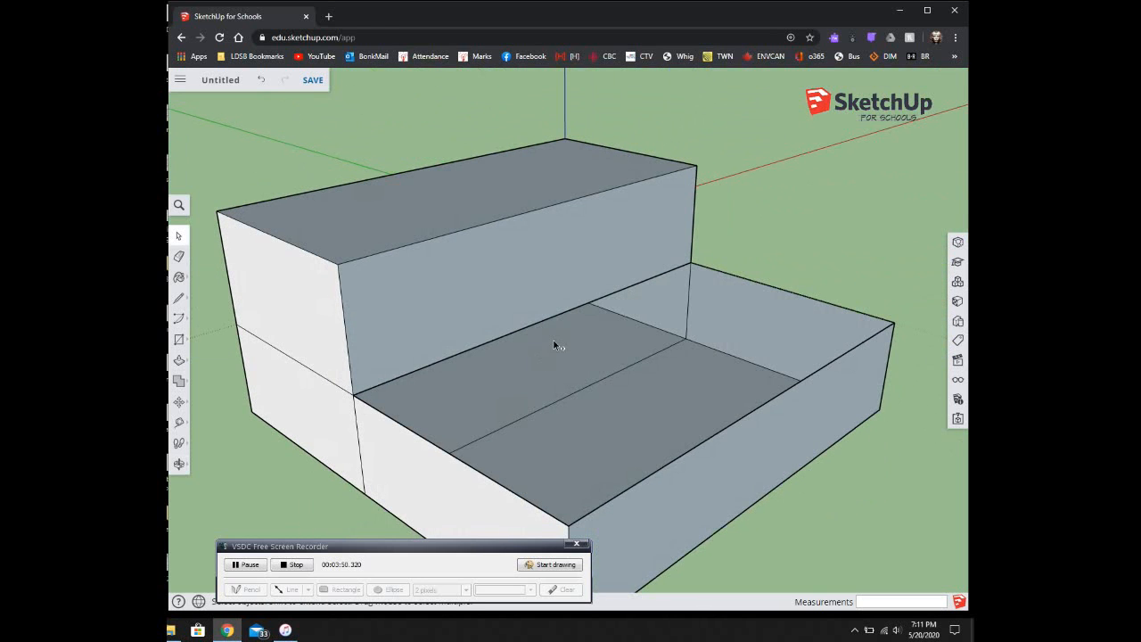
middle_drag(469, 369, 513, 373)
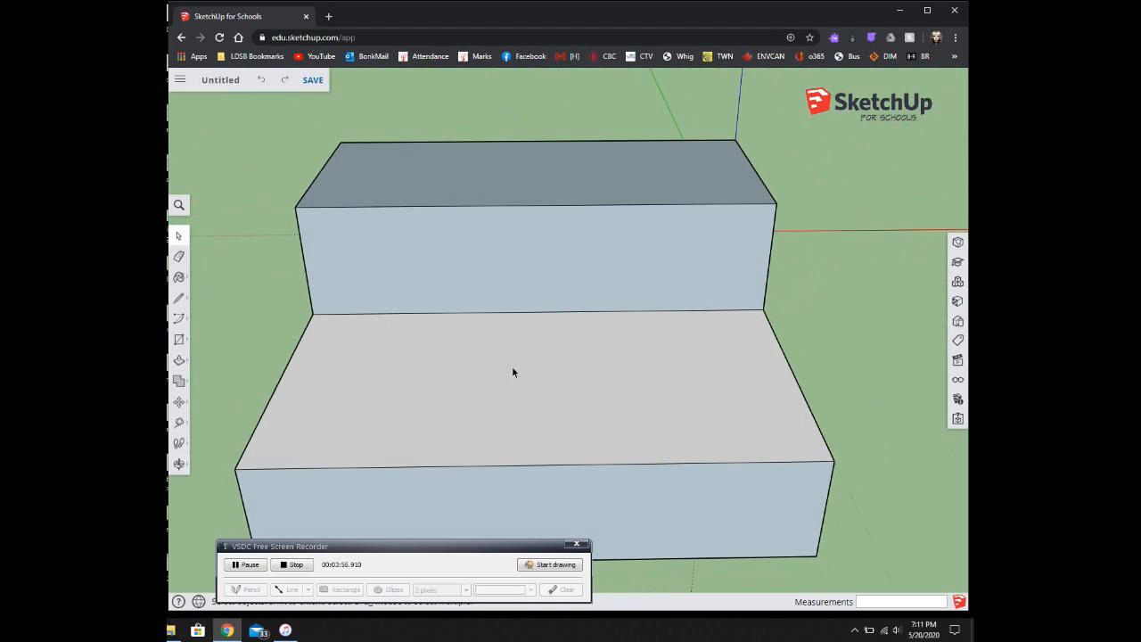
Step: Draw two thin strips on the lower step against the back section's edge
click(180, 299)
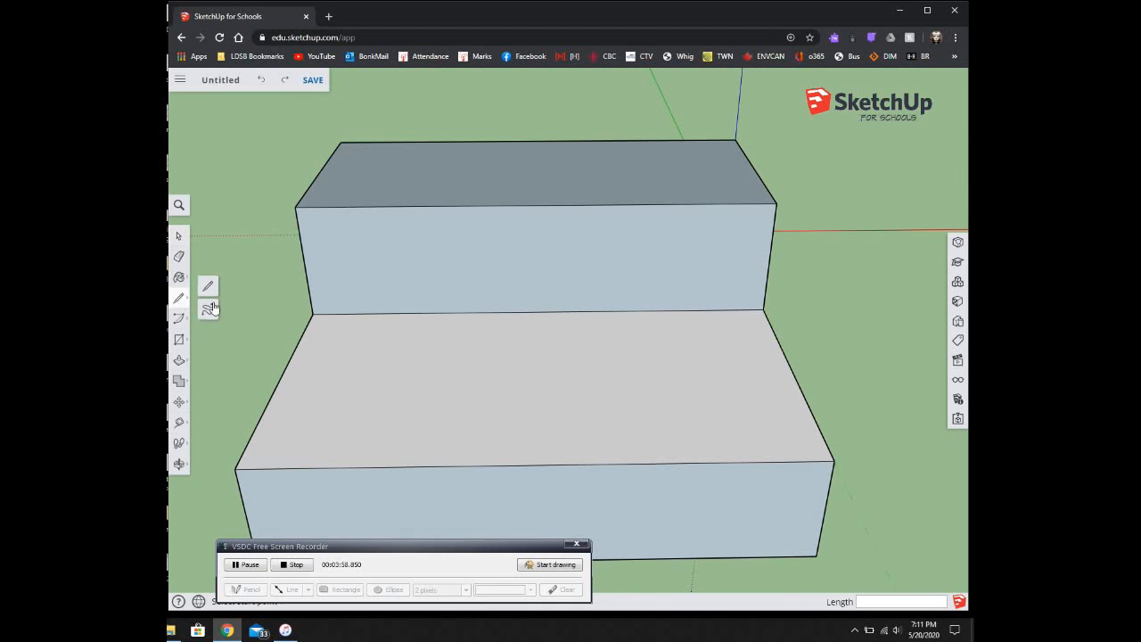
click(539, 311)
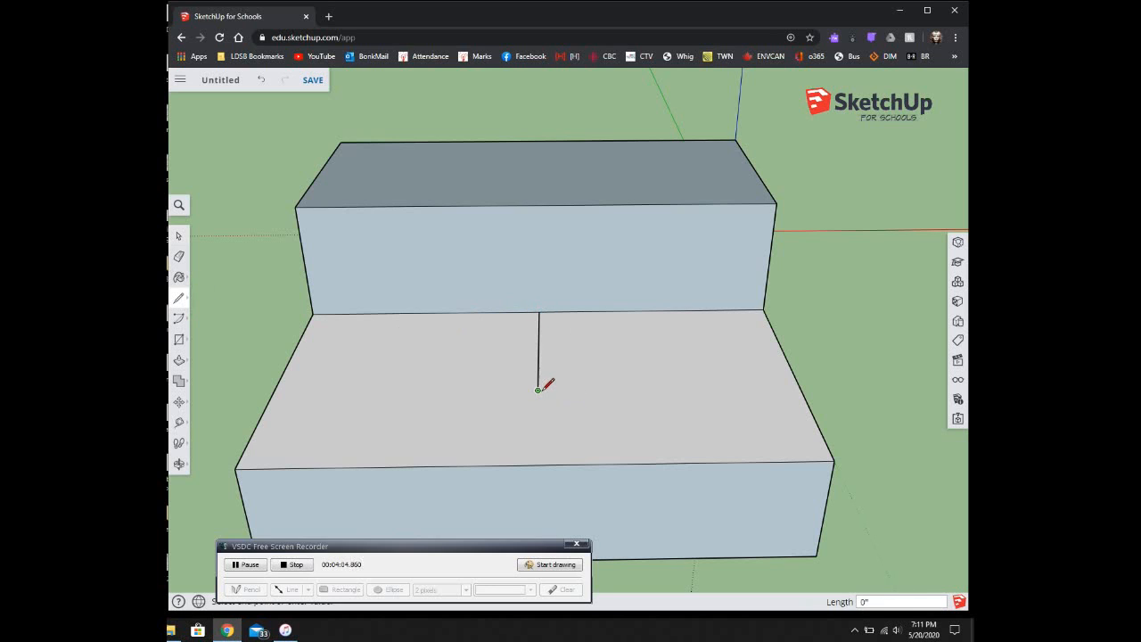
click(517, 390)
click(519, 312)
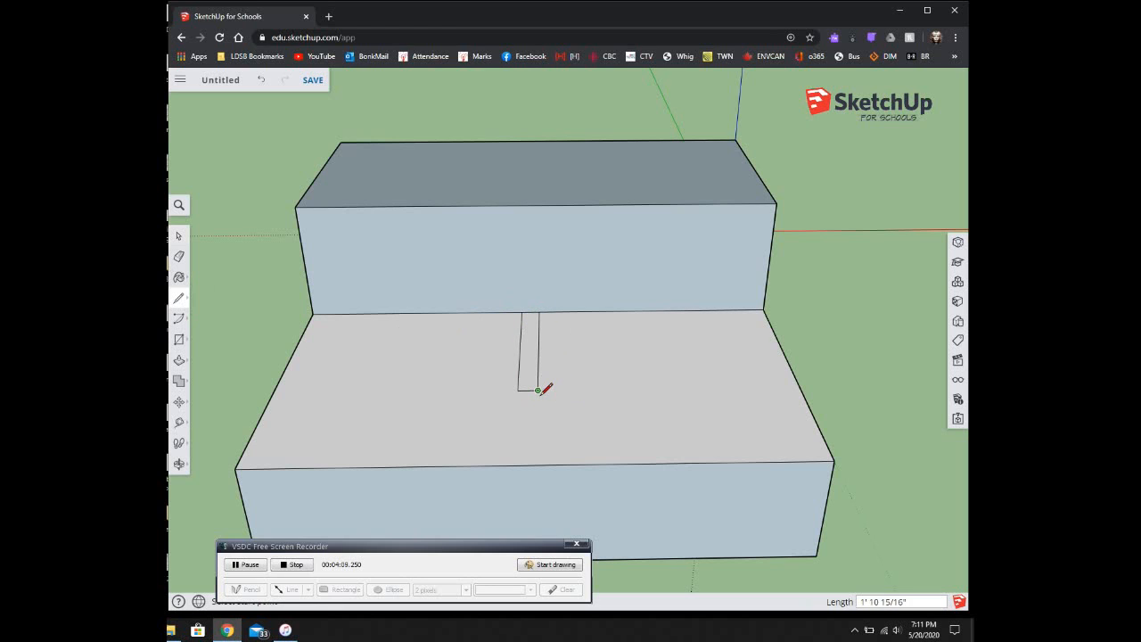
click(560, 389)
click(559, 312)
Step: Delete the right strip face, then undo to restore it
click(179, 236)
click(546, 341)
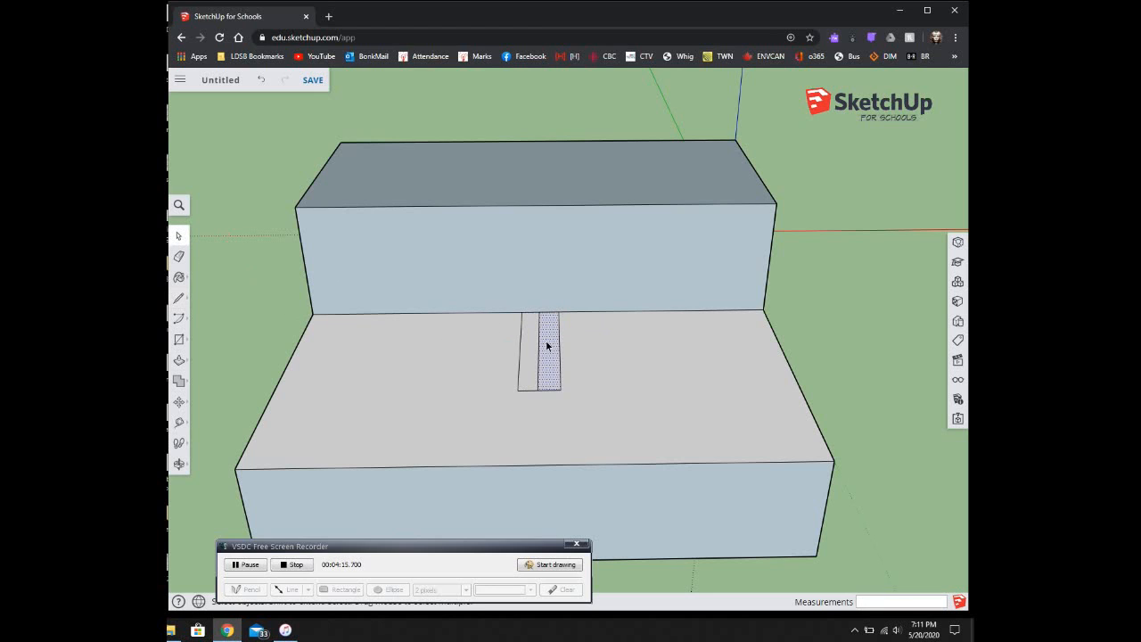
key(Delete)
key(ctrl+z)
Step: Push/Pull the strip up about 1' 3 1/8" into an upright slab
click(180, 361)
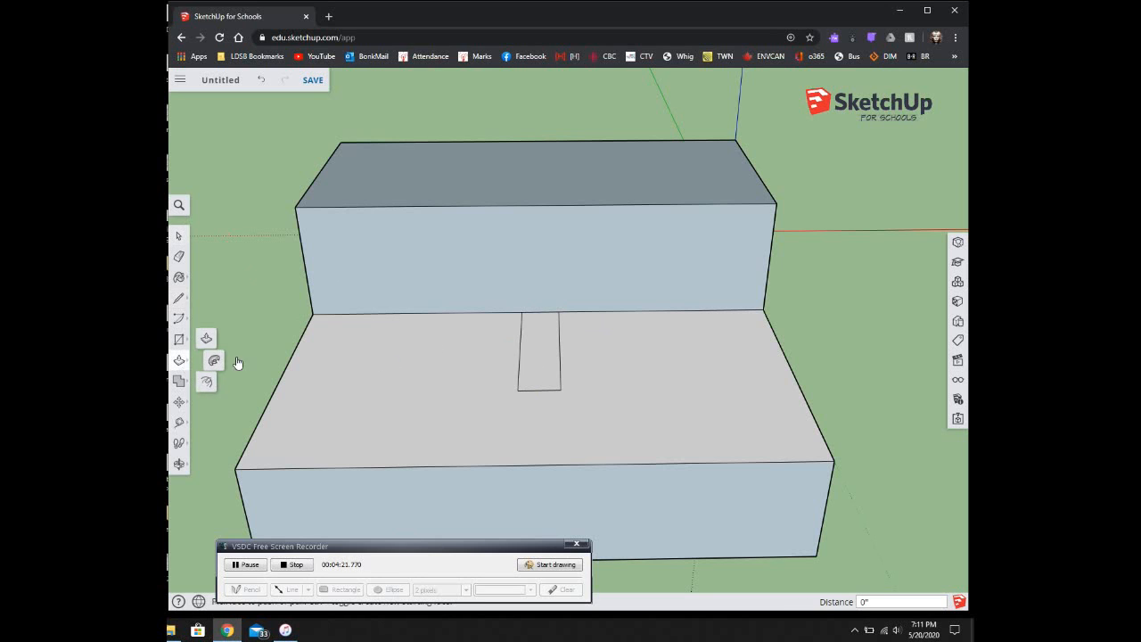
click(537, 358)
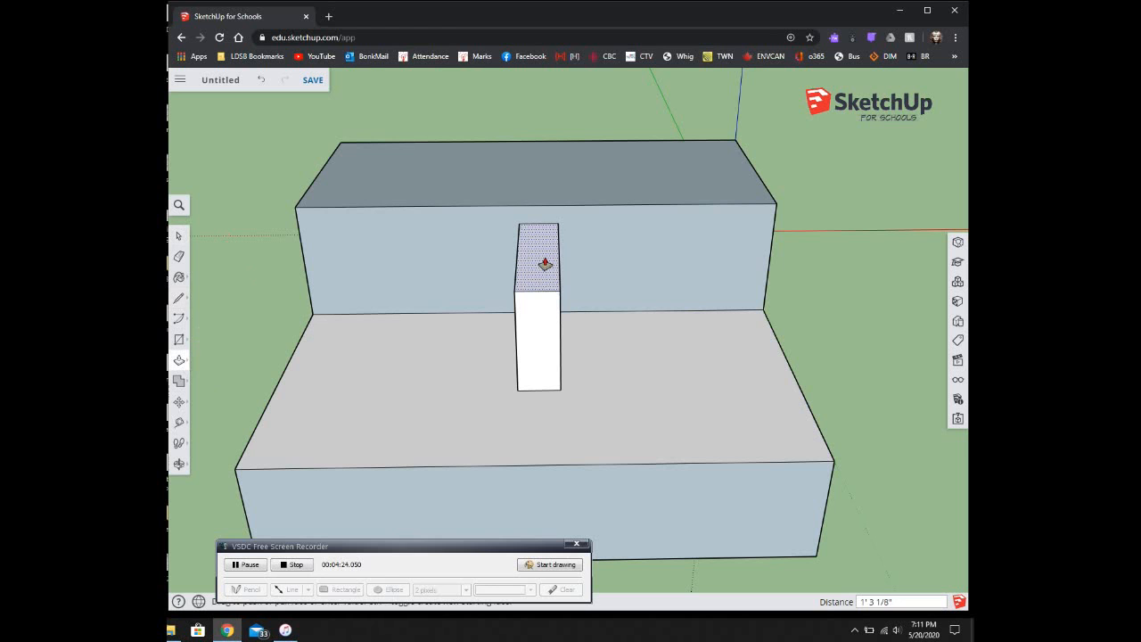
click(544, 264)
middle_drag(326, 309, 743, 241)
click(179, 358)
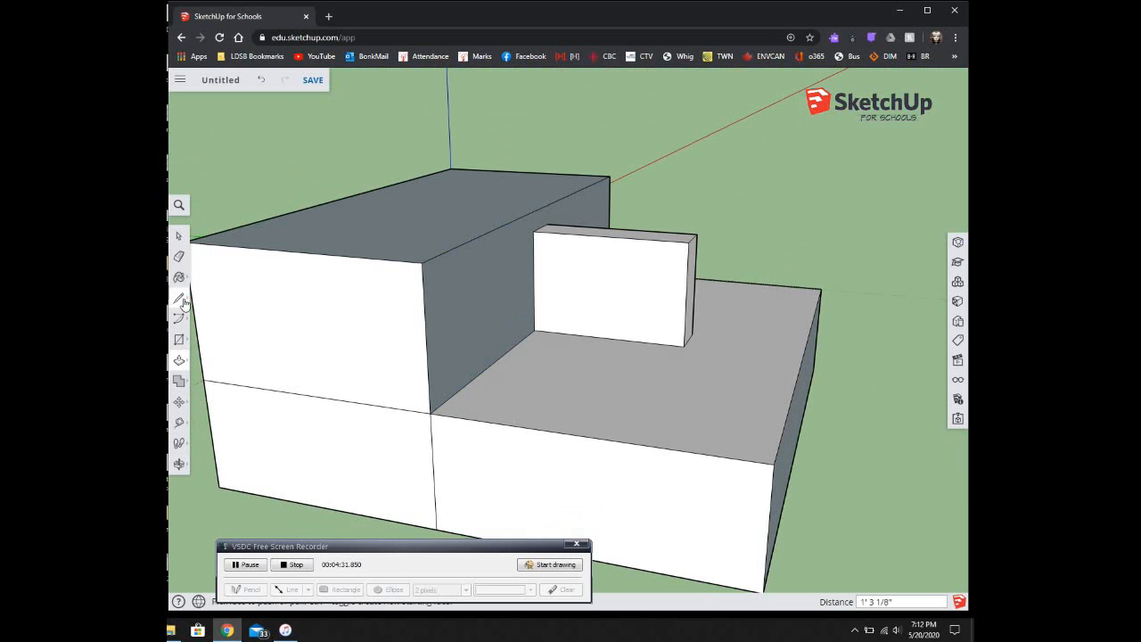
Step: Draw a diagonal line across the slab face from top-left to bottom-right corner
click(182, 300)
click(208, 288)
middle_drag(519, 308, 668, 258)
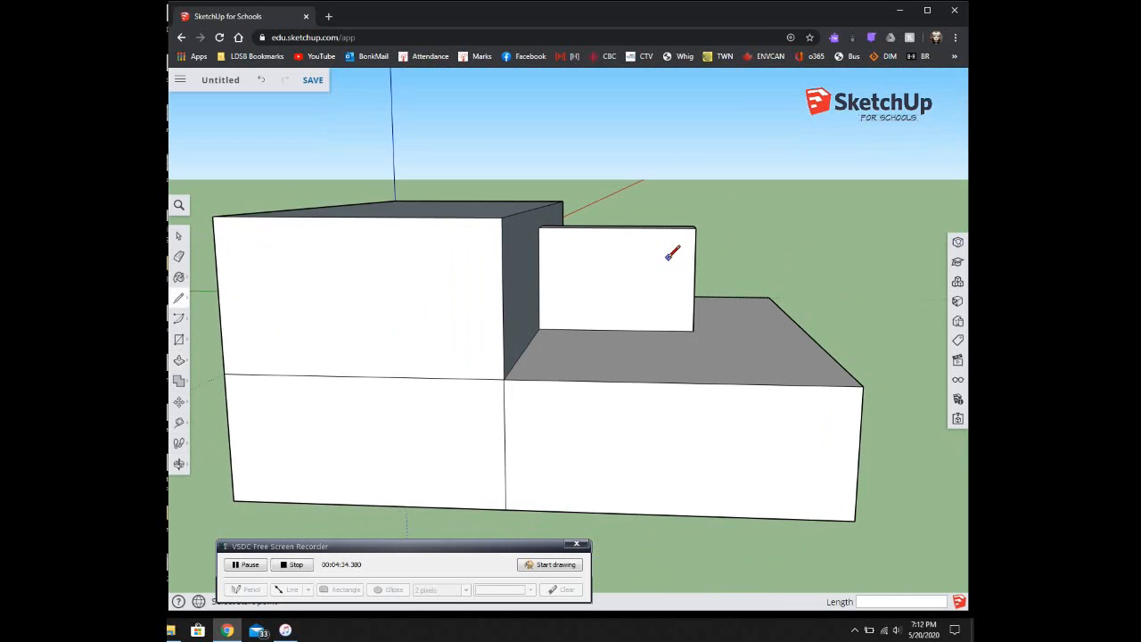
scroll(667, 257, up, 3)
click(473, 211)
click(705, 366)
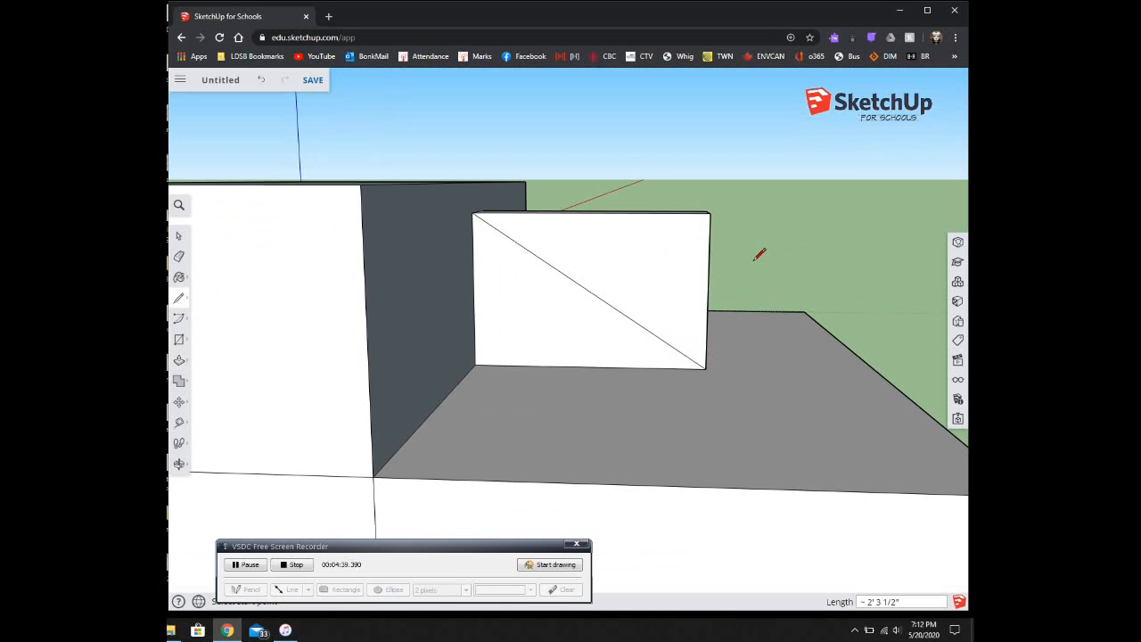
Step: Push away the upper triangle to leave a wedge, then widen the wedge ramp
click(179, 360)
middle_drag(649, 268, 445, 376)
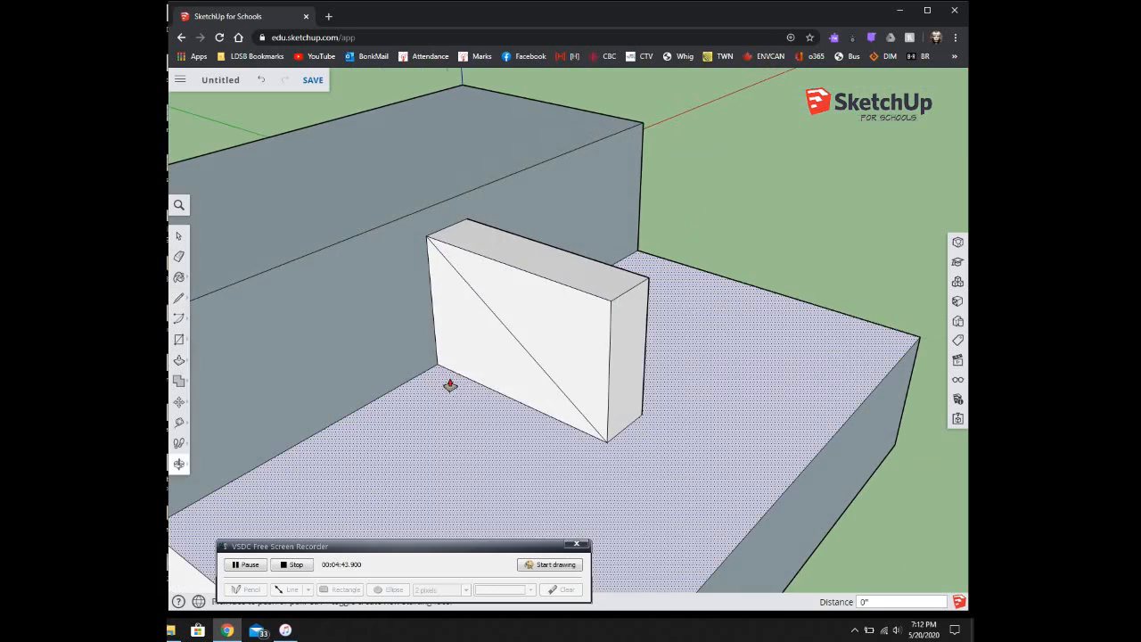
click(549, 328)
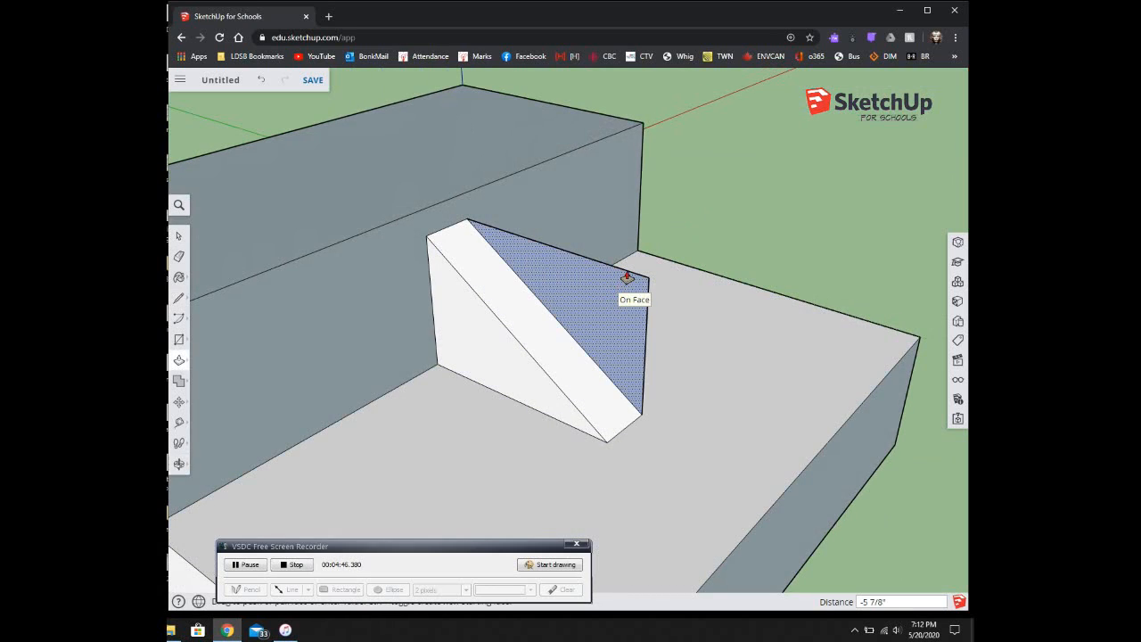
click(626, 277)
middle_drag(445, 461, 448, 272)
click(445, 336)
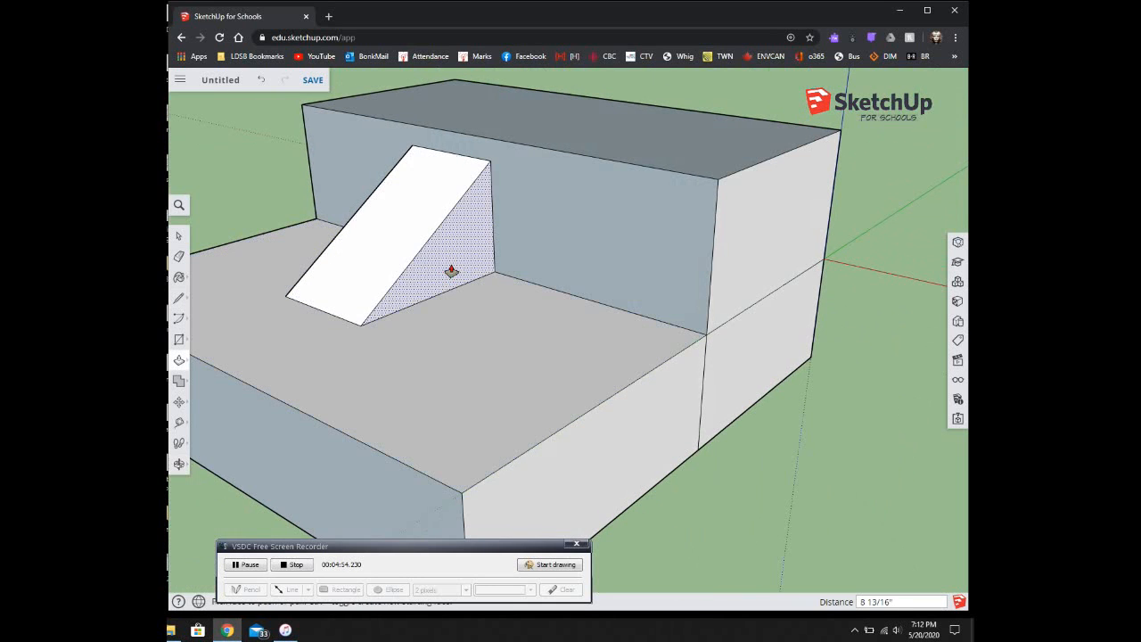
click(489, 282)
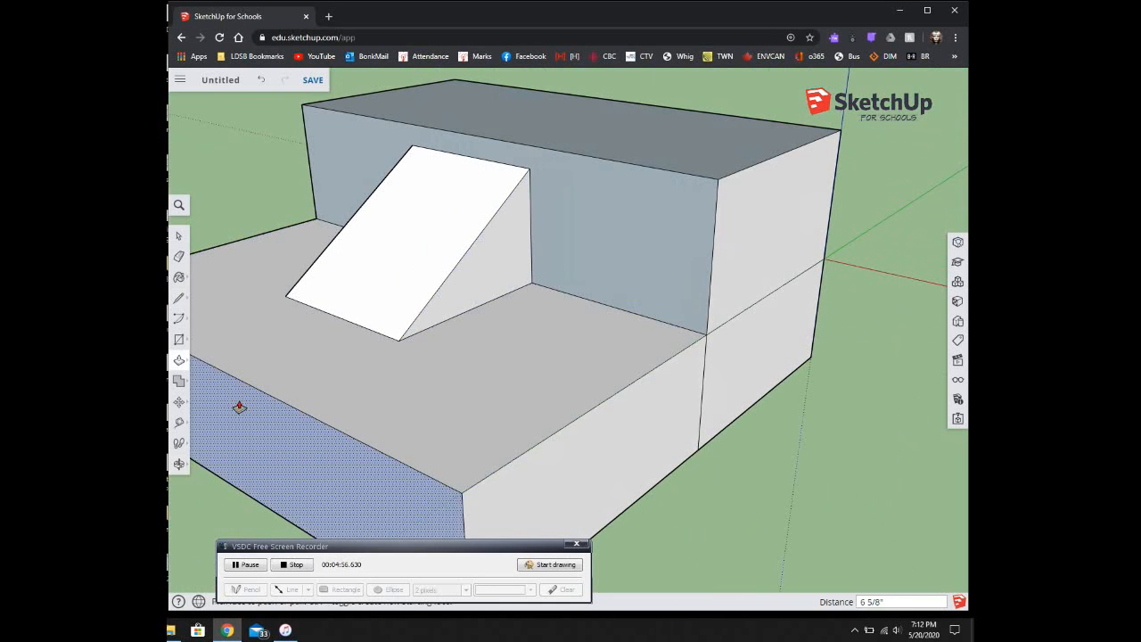
click(179, 300)
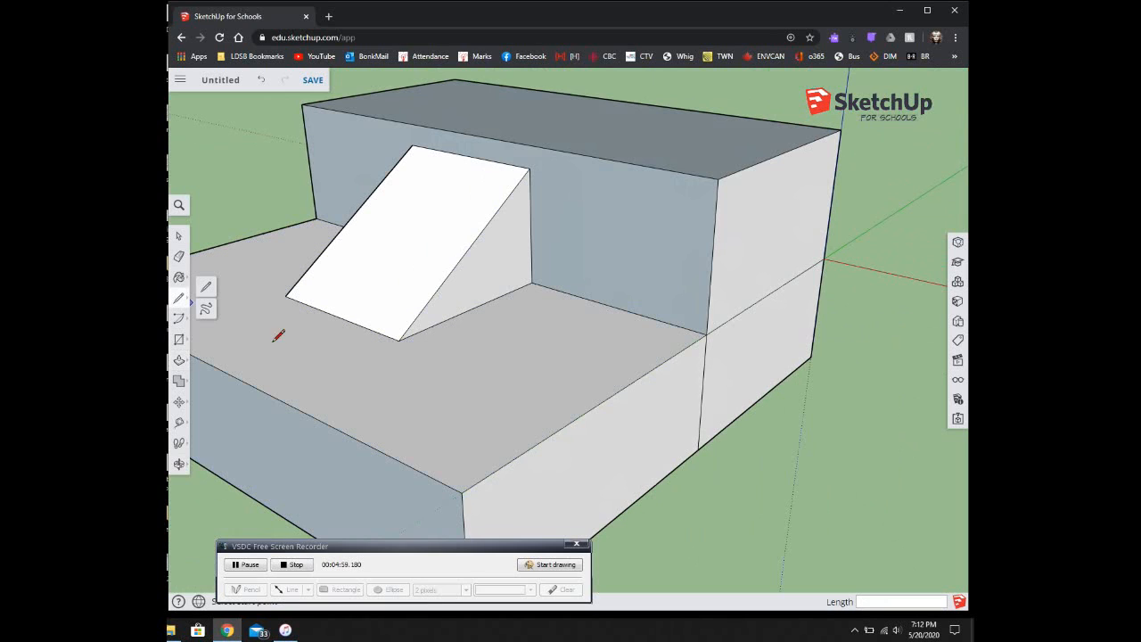
Step: Draw a 3" radius circle on the back wall's front face beside the ramp
click(179, 340)
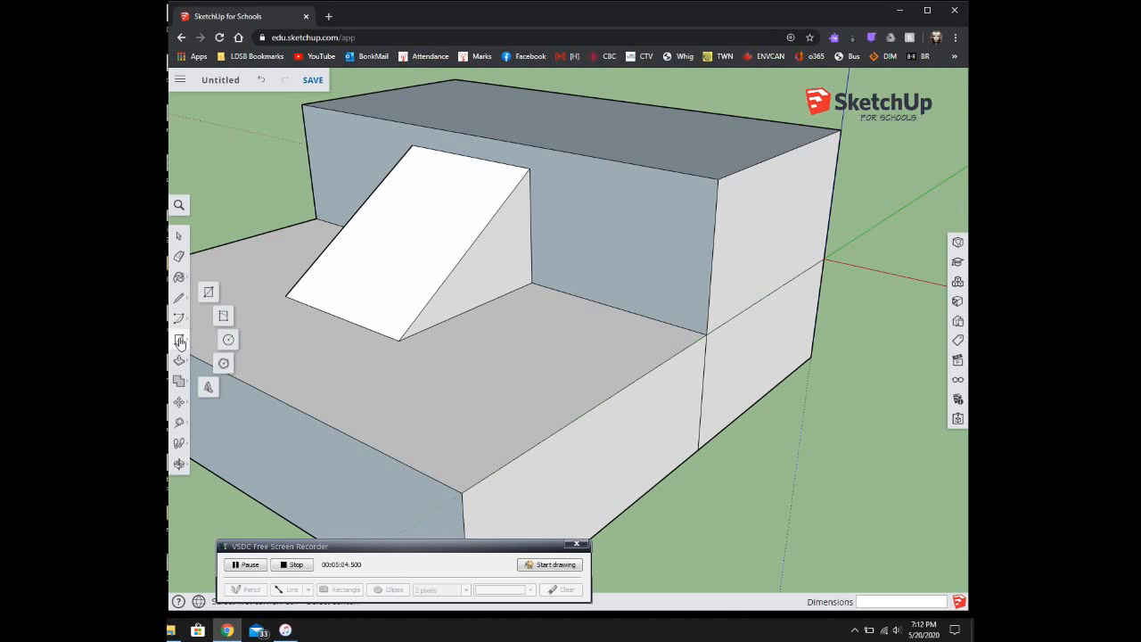
click(230, 340)
middle_drag(285, 377, 723, 183)
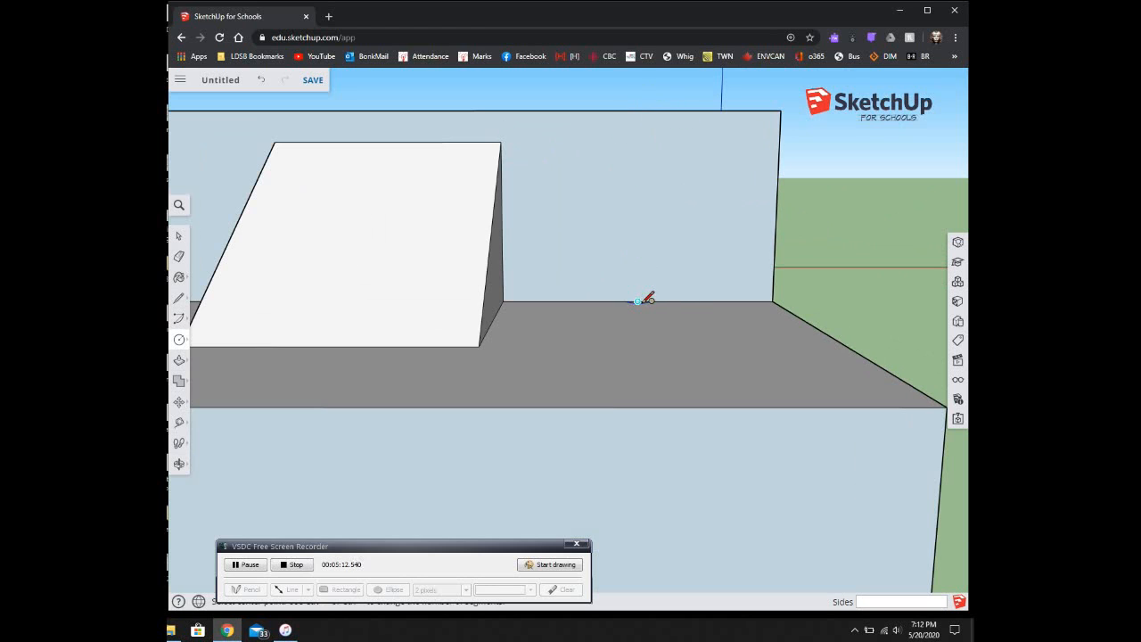
click(639, 205)
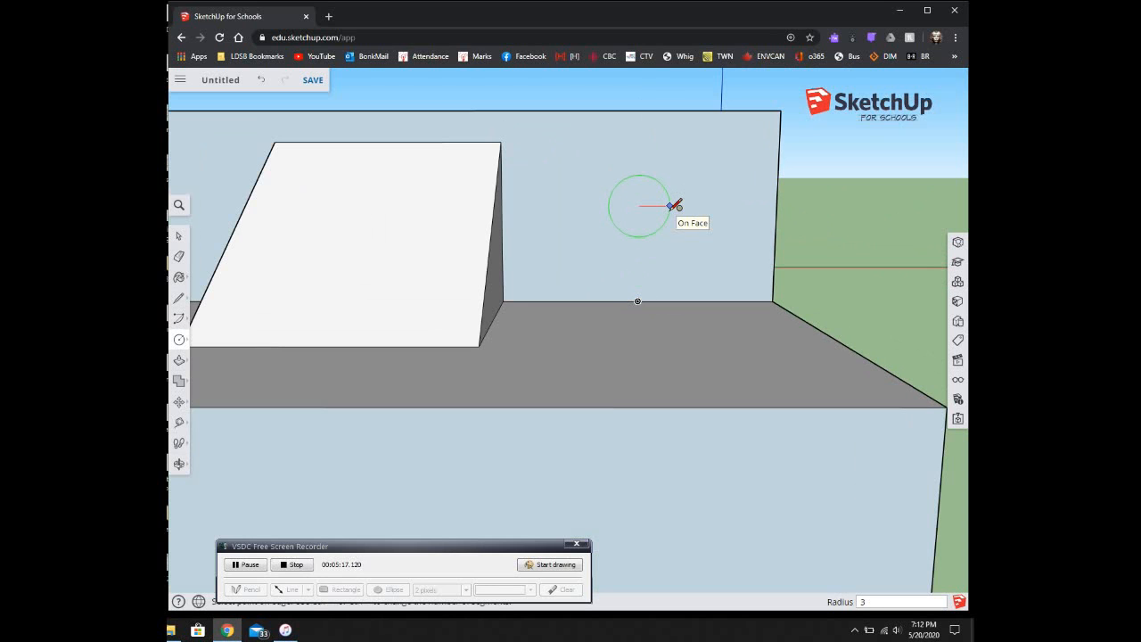
click(675, 206)
middle_drag(636, 222, 595, 237)
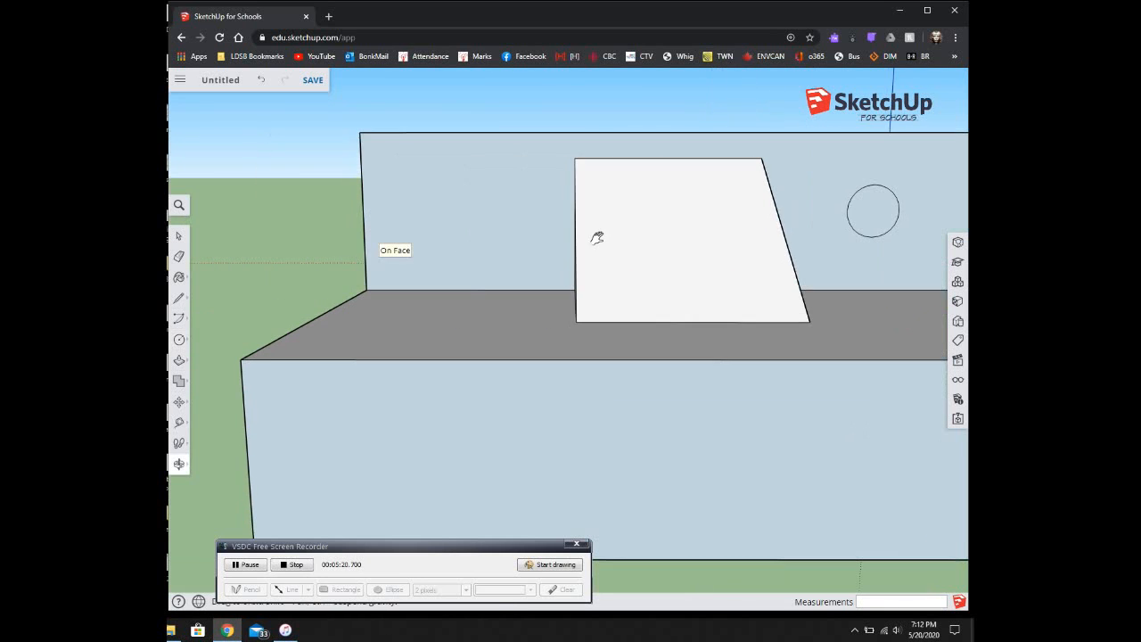
click(470, 288)
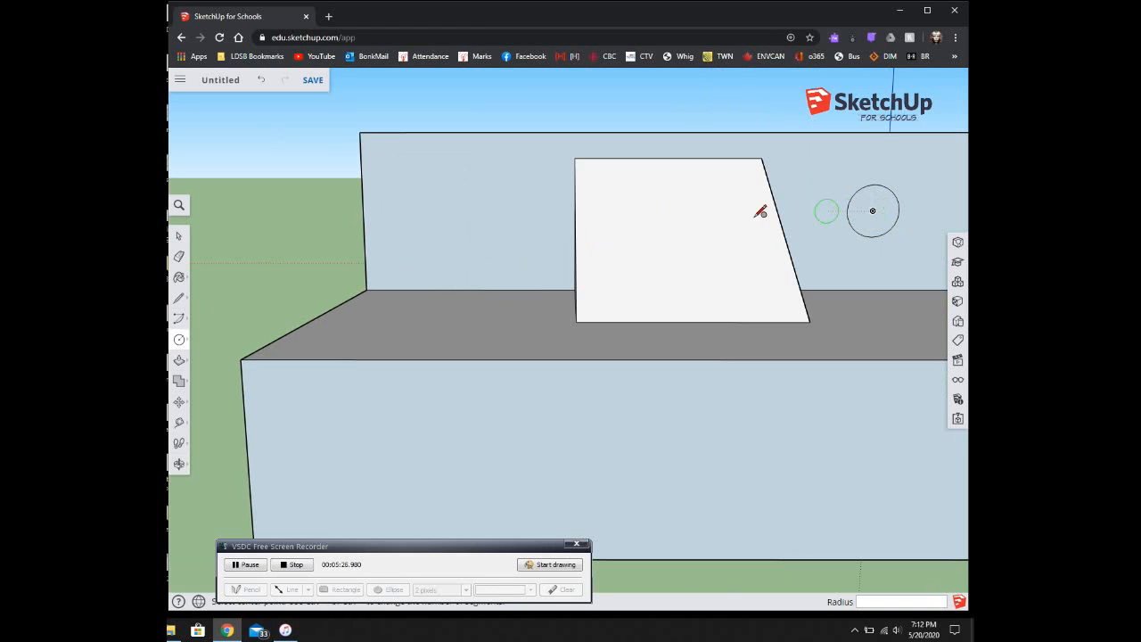
Step: Place a second 3" circle on the back wall left of the ramp
click(469, 210)
click(499, 212)
middle_drag(412, 238, 611, 333)
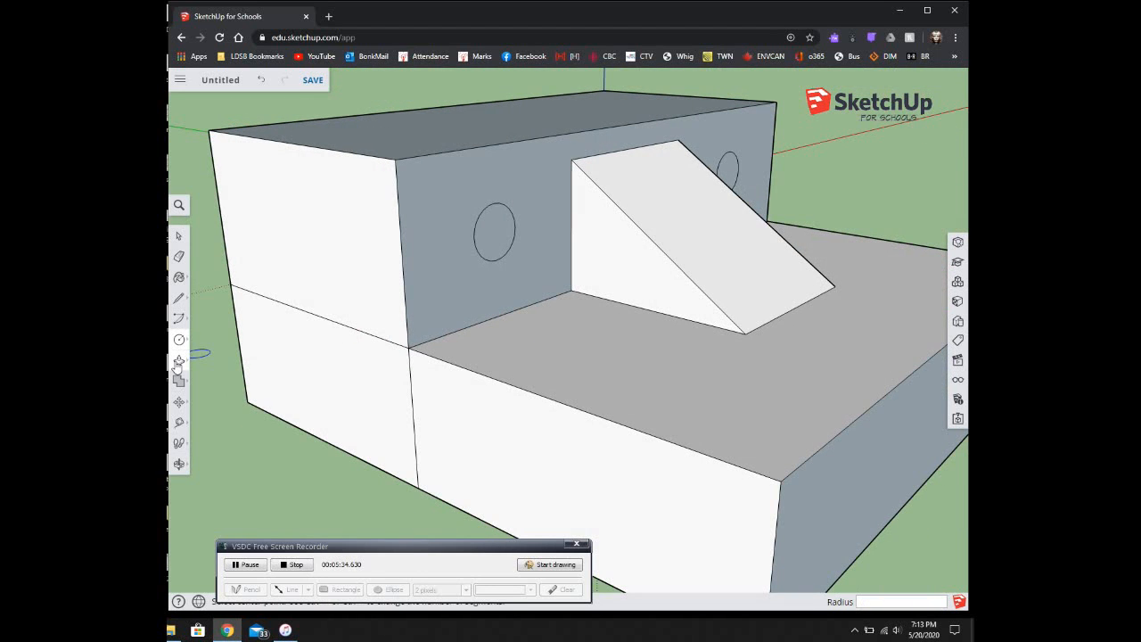
Step: Push both circles through the back block to cut two round holes
click(179, 362)
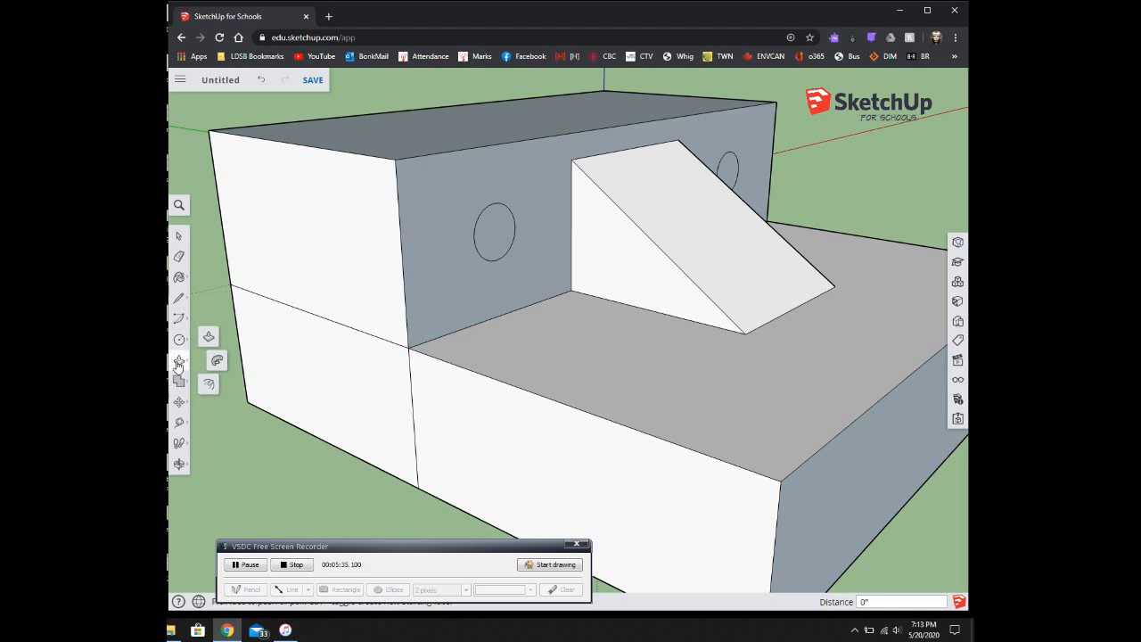
click(484, 235)
middle_drag(311, 133, 674, 318)
middle_drag(772, 306, 347, 309)
scroll(606, 379, down, 2)
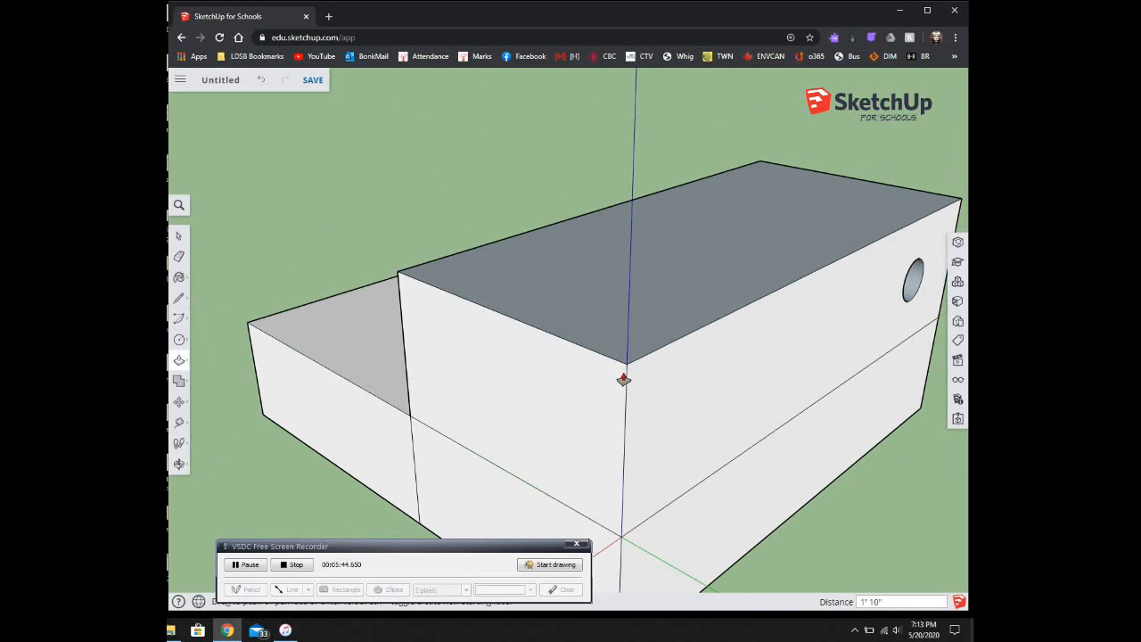
click(716, 326)
Step: Orbit and pan to review the finished model from a low front-left view
middle_drag(709, 401, 956, 338)
middle_drag(464, 330, 837, 379)
middle_drag(626, 375, 687, 436)
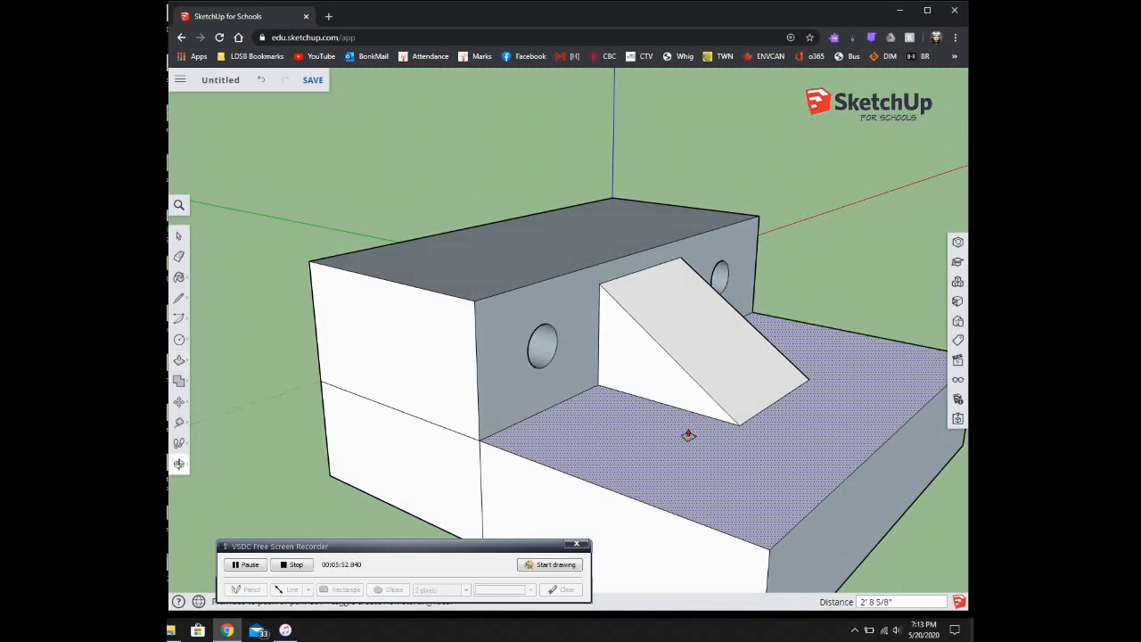
scroll(687, 406, down, 3)
middle_drag(686, 363, 324, 387)
shift+middle_drag(696, 332, 604, 284)
scroll(602, 366, up, 4)
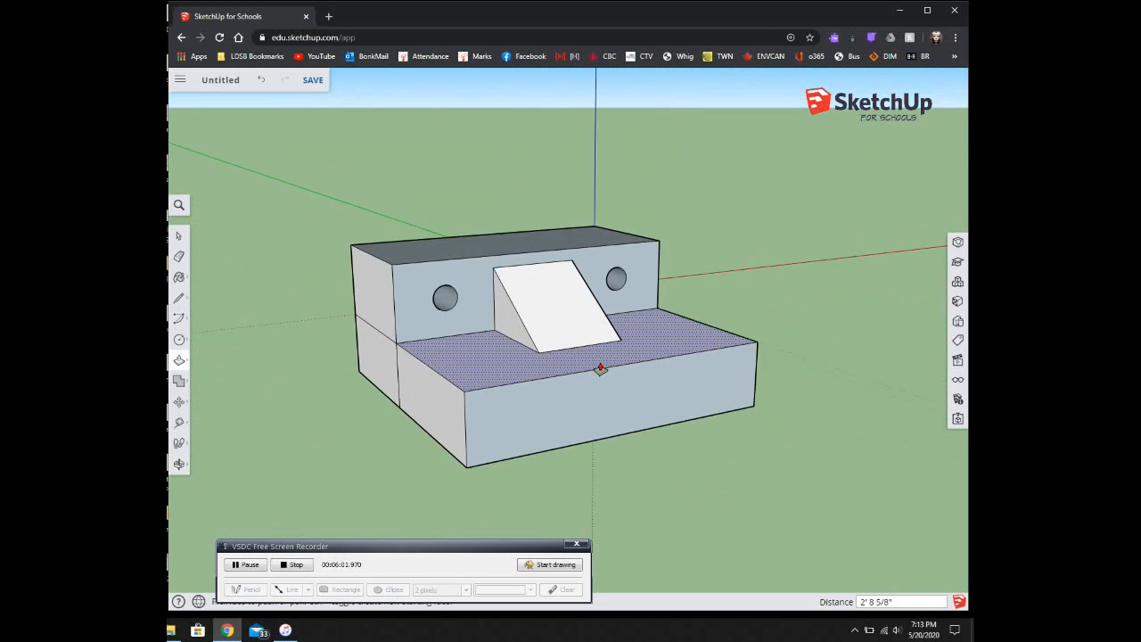
middle_drag(486, 333, 511, 338)
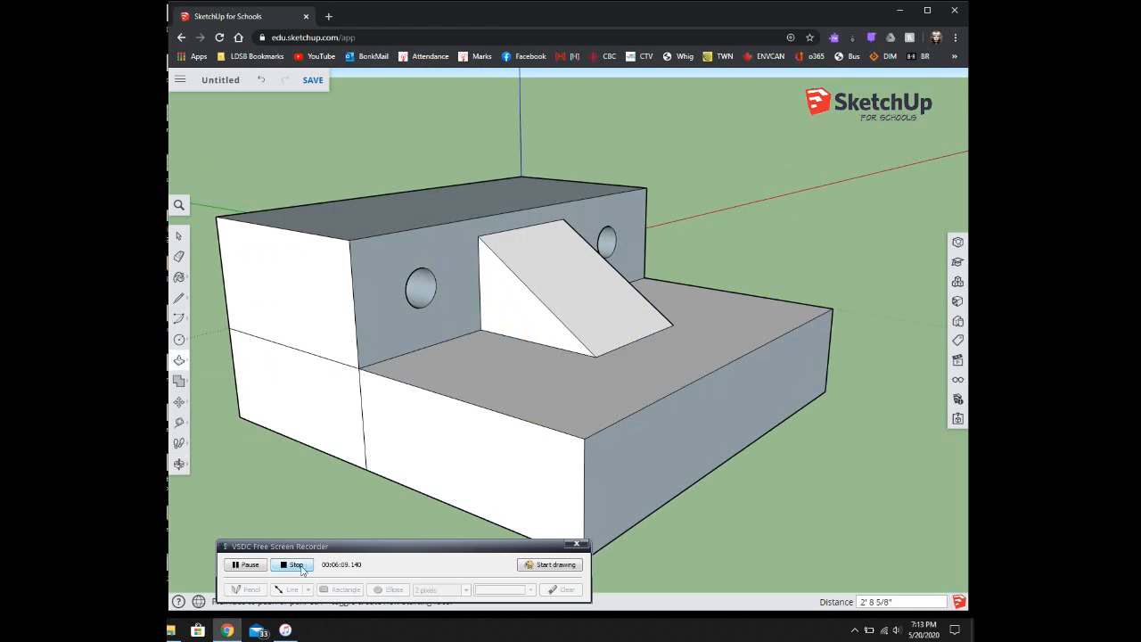